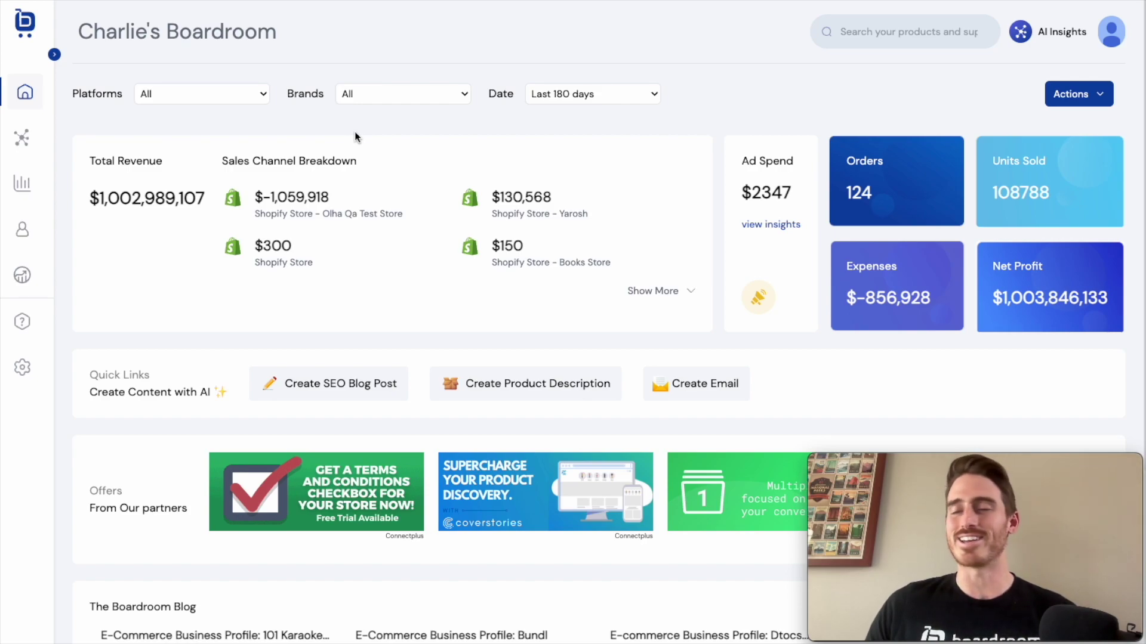
{"action": "left_click", "coordinate": [54, 54]}
{"action": "left_click", "coordinate": [123, 184]}
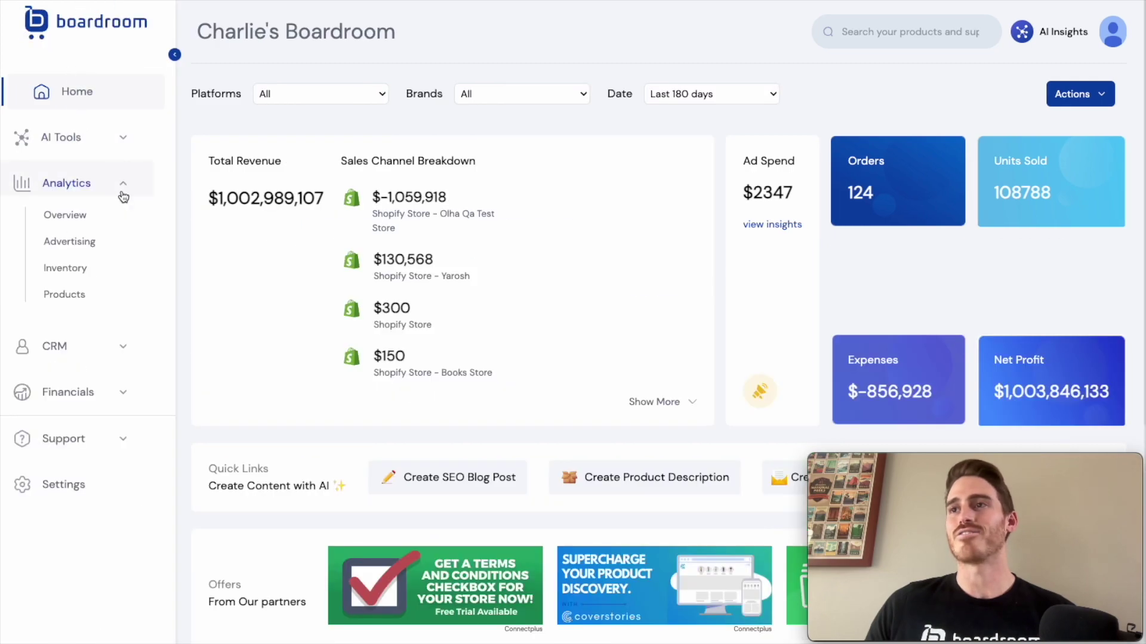
{"action": "left_click", "coordinate": [120, 241]}
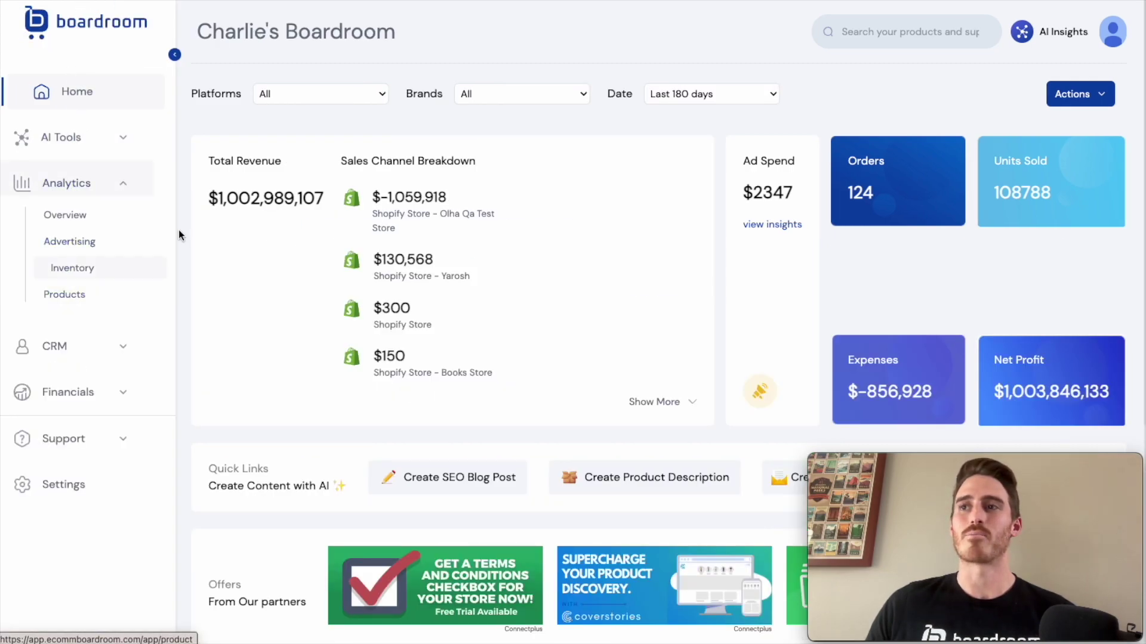
{"action": "left_click", "coordinate": [133, 185]}
{"action": "left_click", "coordinate": [175, 54]}
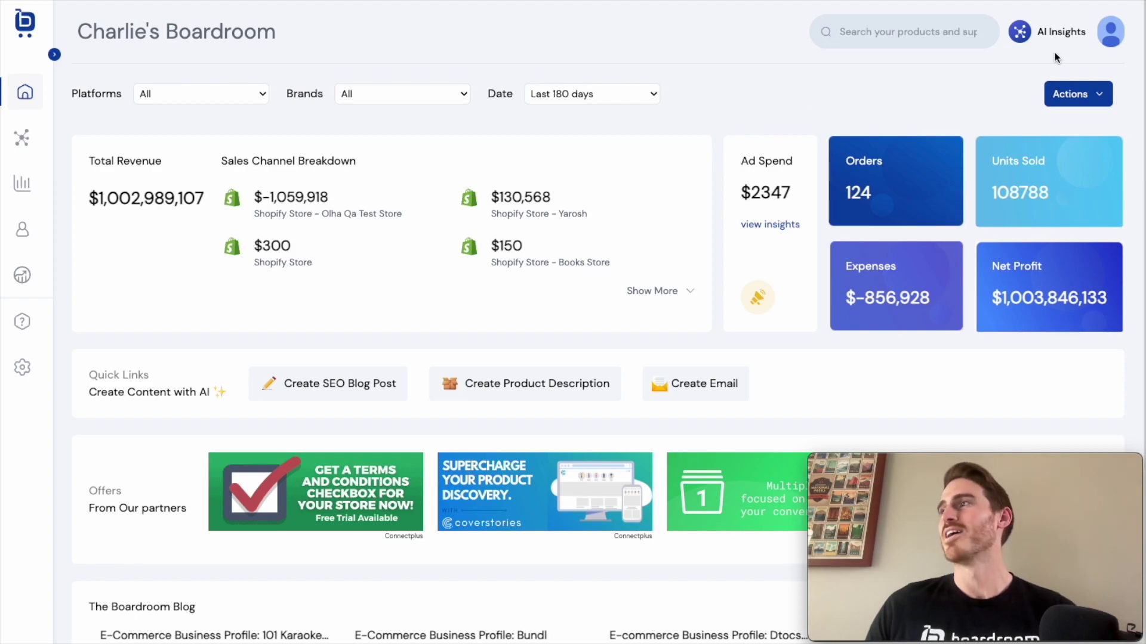
- Have AI Insights analyze the business data from the last 3 months
{"action": "left_click", "coordinate": [1049, 32]}
{"action": "left_click", "coordinate": [1077, 399]}
{"action": "left_click_drag", "start_coordinate": [1027, 472], "coordinate": [1028, 22]}
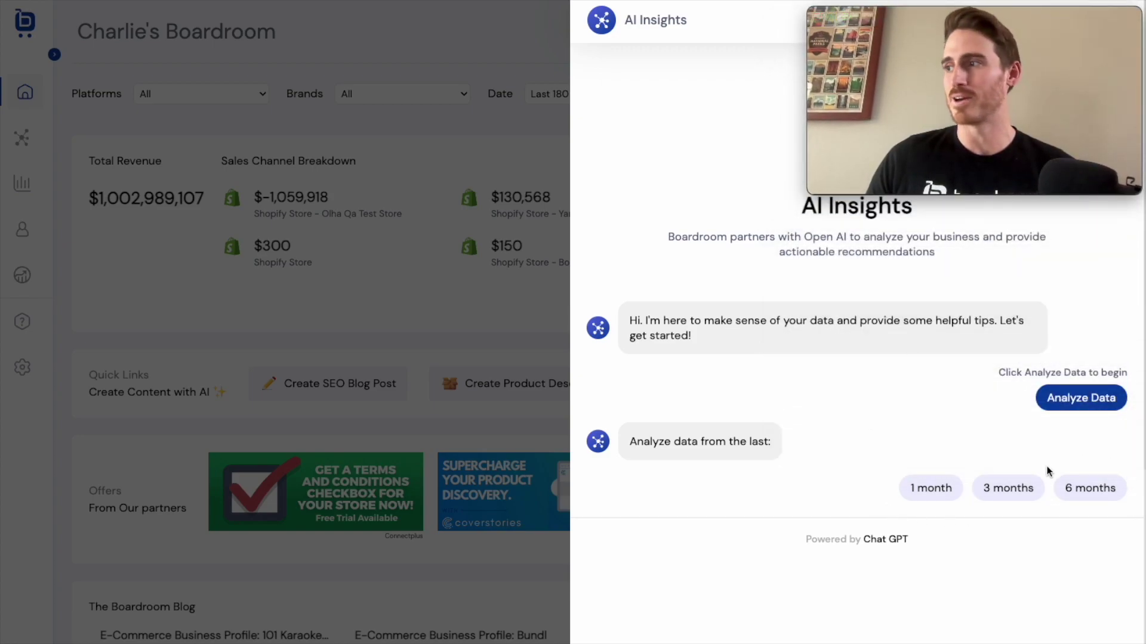
{"action": "left_click", "coordinate": [1008, 488]}
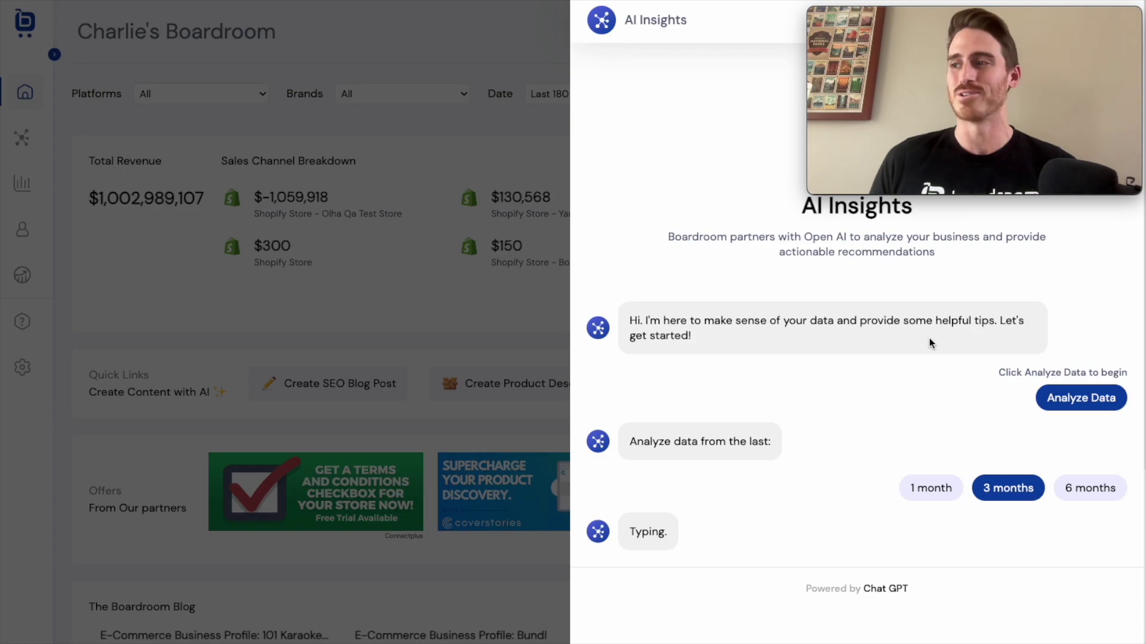
- Read through the AI analysis, from the metrics summary and explanation to the recommendations, and close AI Insights
{"action": "scroll", "coordinate": [907, 373], "scroll_direction": "down", "scroll_amount": 2}
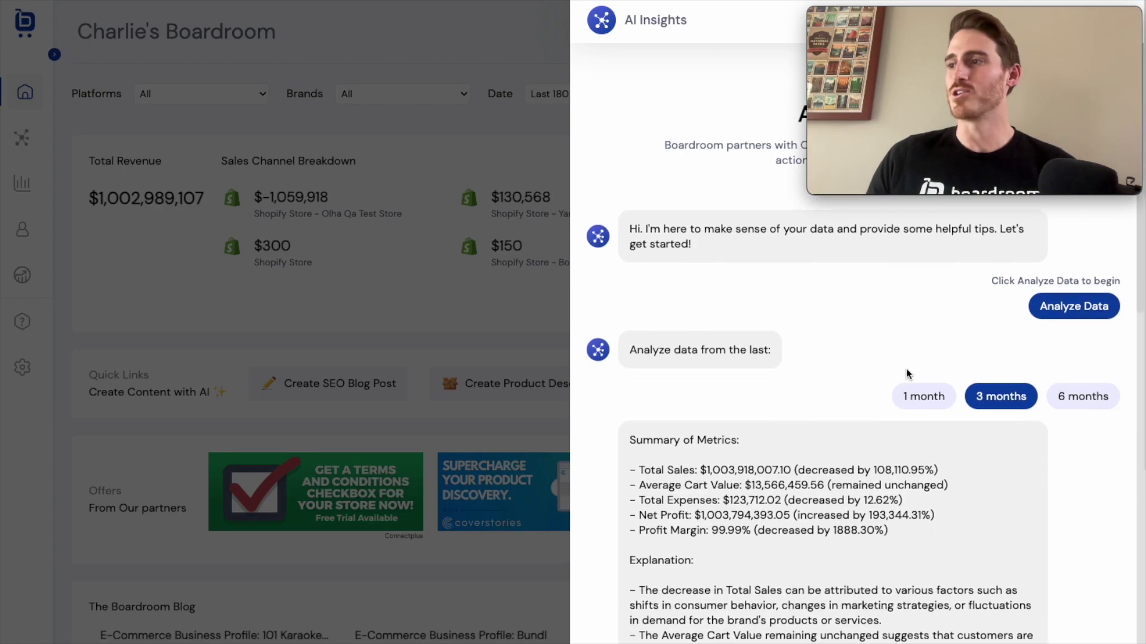
{"action": "scroll", "coordinate": [907, 374], "scroll_direction": "down", "scroll_amount": 3}
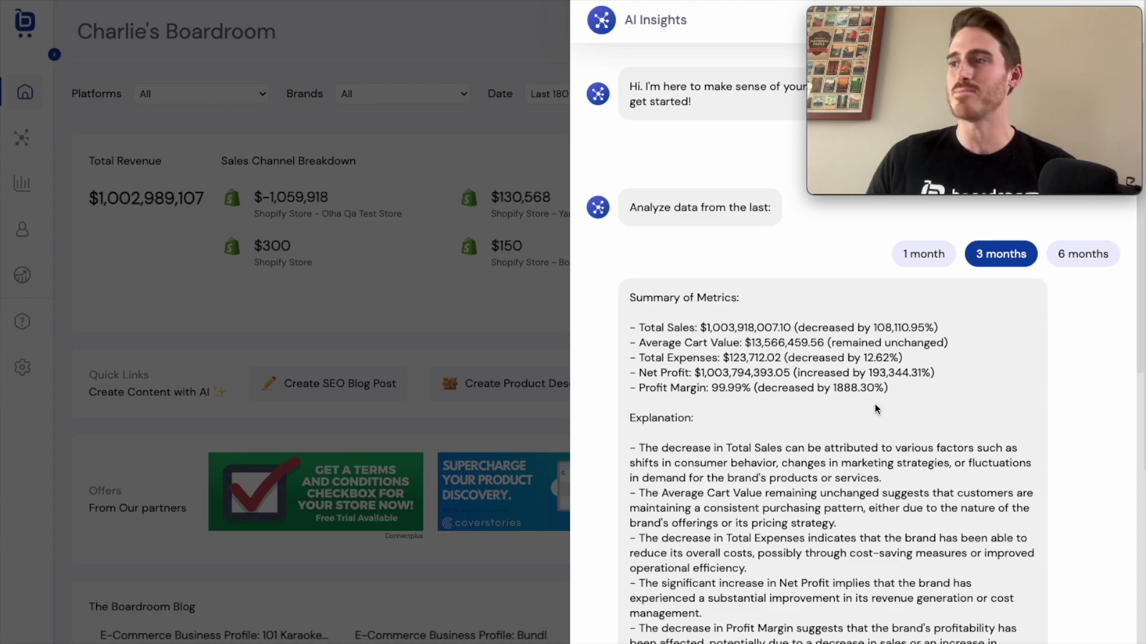
{"action": "scroll", "coordinate": [973, 403], "scroll_direction": "down", "scroll_amount": 2}
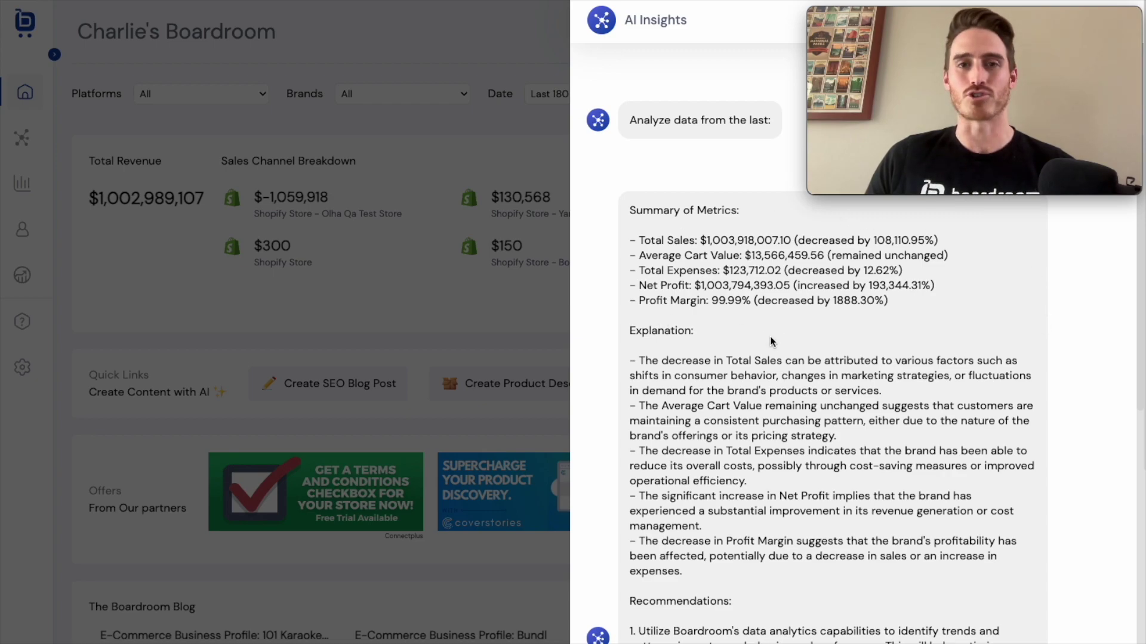
{"action": "scroll", "coordinate": [1017, 365], "scroll_direction": "down", "scroll_amount": 6}
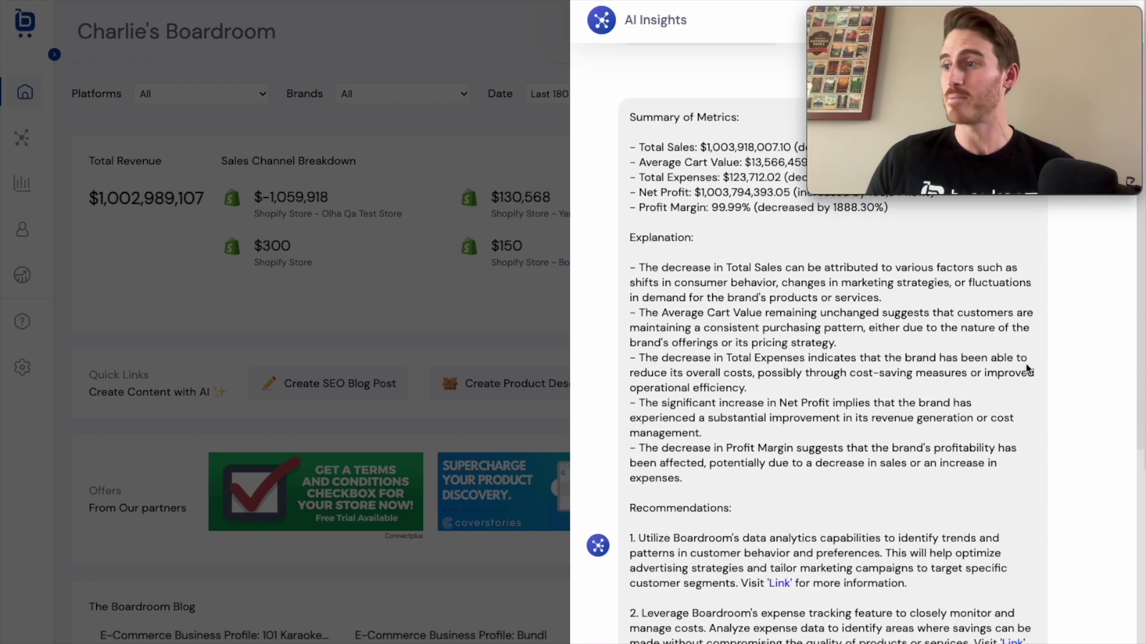
{"action": "scroll", "coordinate": [1030, 359], "scroll_direction": "down", "scroll_amount": 3}
{"action": "scroll", "coordinate": [1030, 359], "scroll_direction": "up", "scroll_amount": 3}
{"action": "scroll", "coordinate": [1030, 359], "scroll_direction": "down", "scroll_amount": 2}
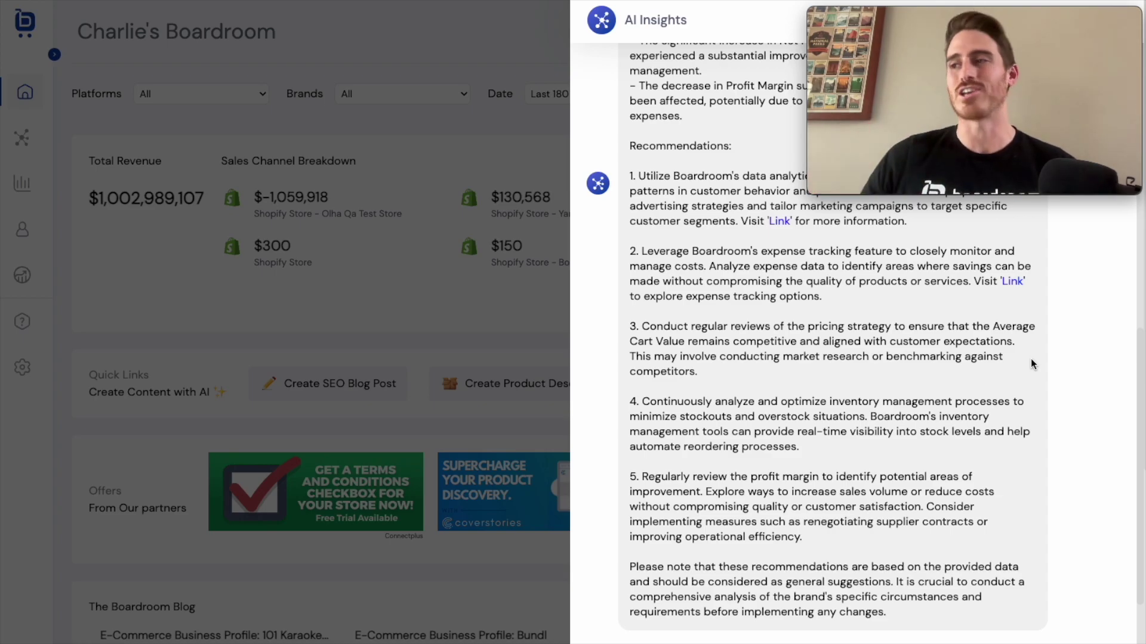
{"action": "scroll", "coordinate": [1023, 352], "scroll_direction": "up", "scroll_amount": 10}
{"action": "mouse_move", "coordinate": [935, 95]}
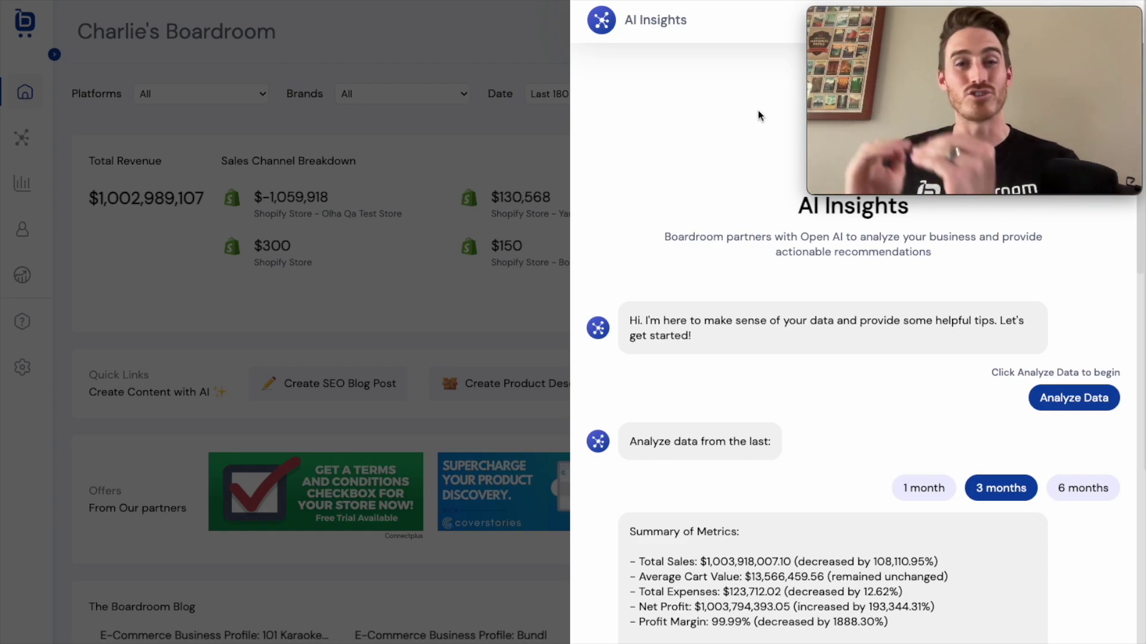
{"action": "mouse_move", "coordinate": [898, 15]}
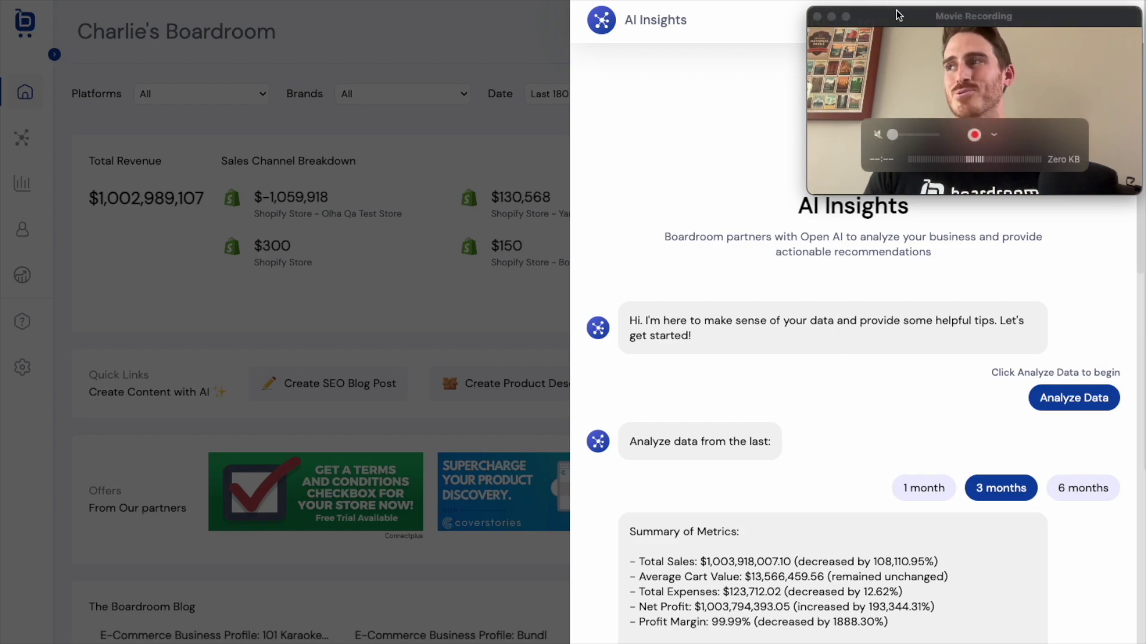
{"action": "left_click_drag", "start_coordinate": [894, 7], "coordinate": [895, 458]}
{"action": "left_click", "coordinate": [1118, 23]}
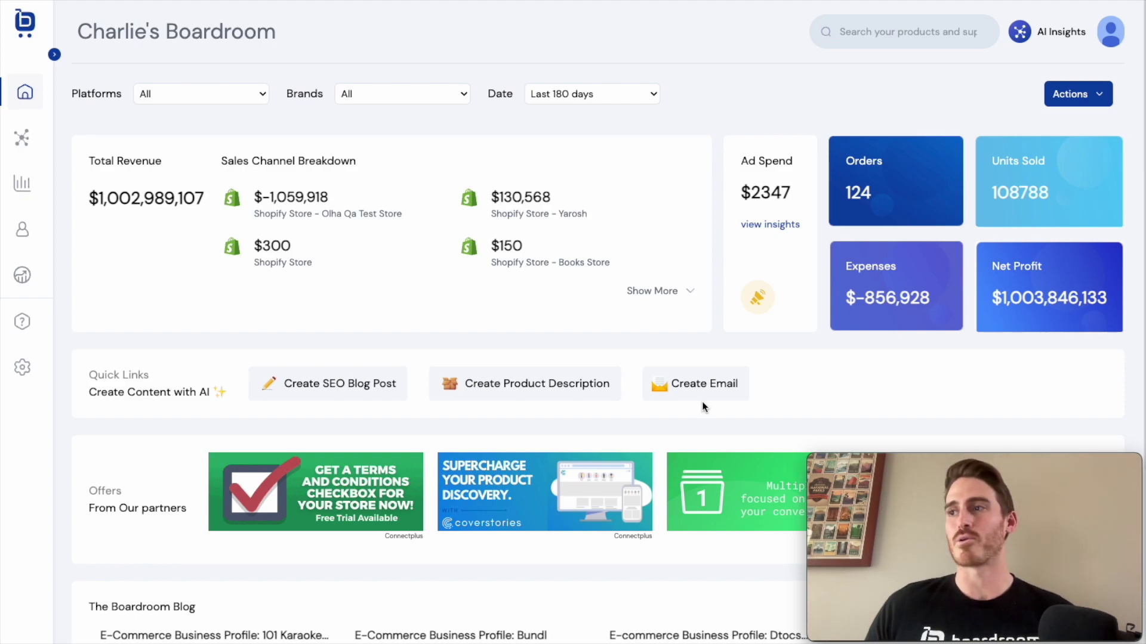
- Start a new AI product description from the quick links with "weighted blanket" as the short product description
{"action": "left_click", "coordinate": [529, 399]}
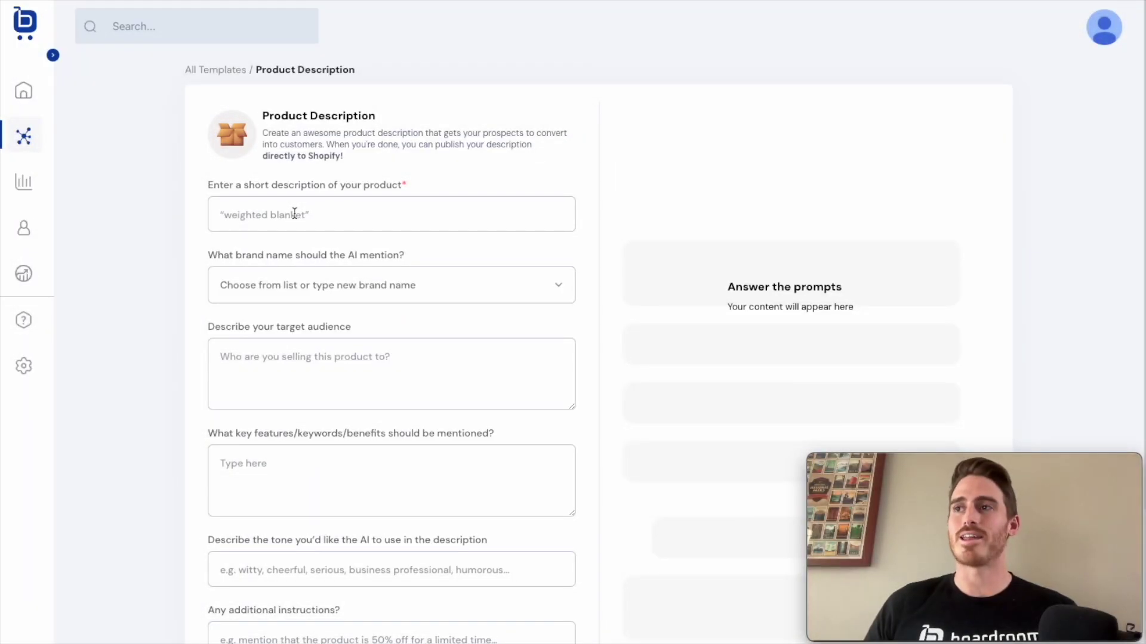
{"action": "left_click", "coordinate": [294, 214]}
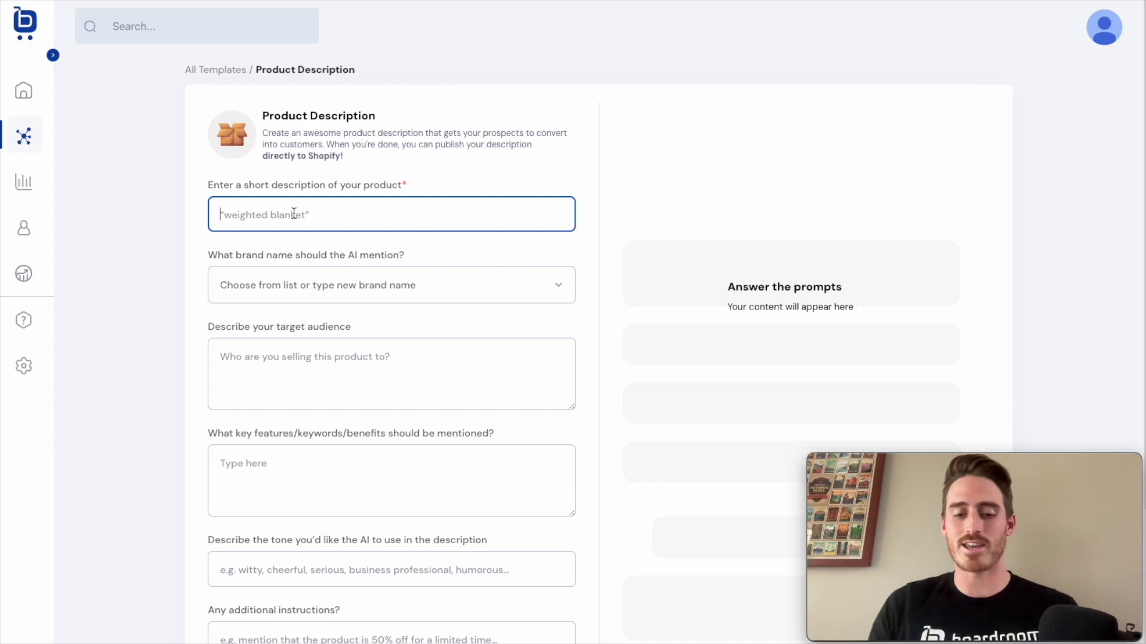
{"action": "type", "text": "weighted blank"}
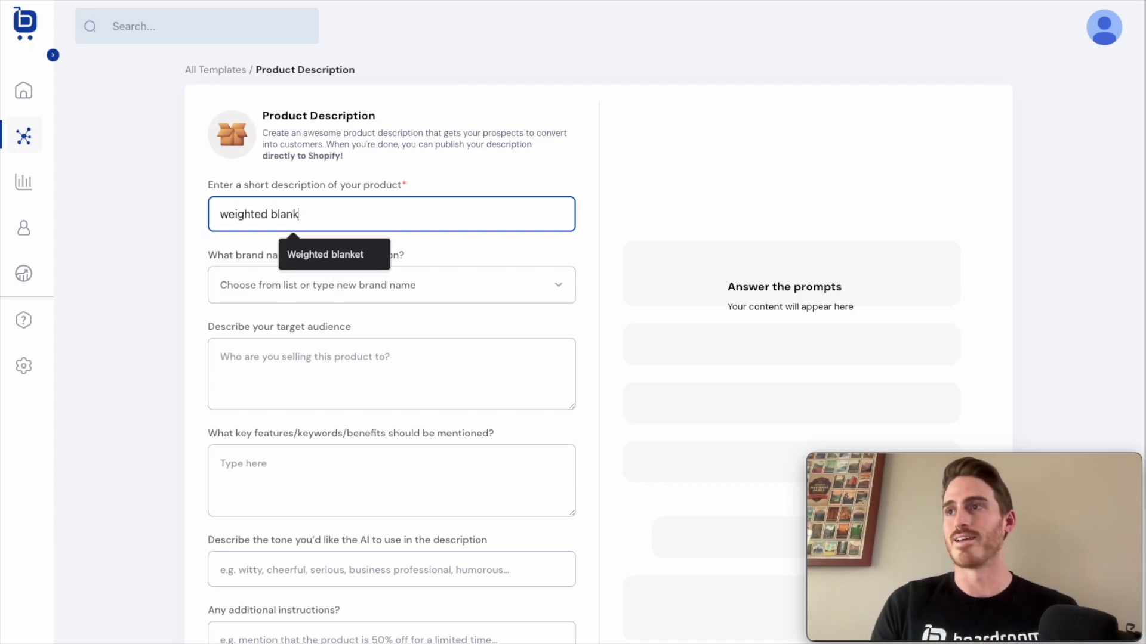
{"action": "type", "text": "ey"}
{"action": "key", "text": "BackSpace"}
{"action": "type", "text": "t"}
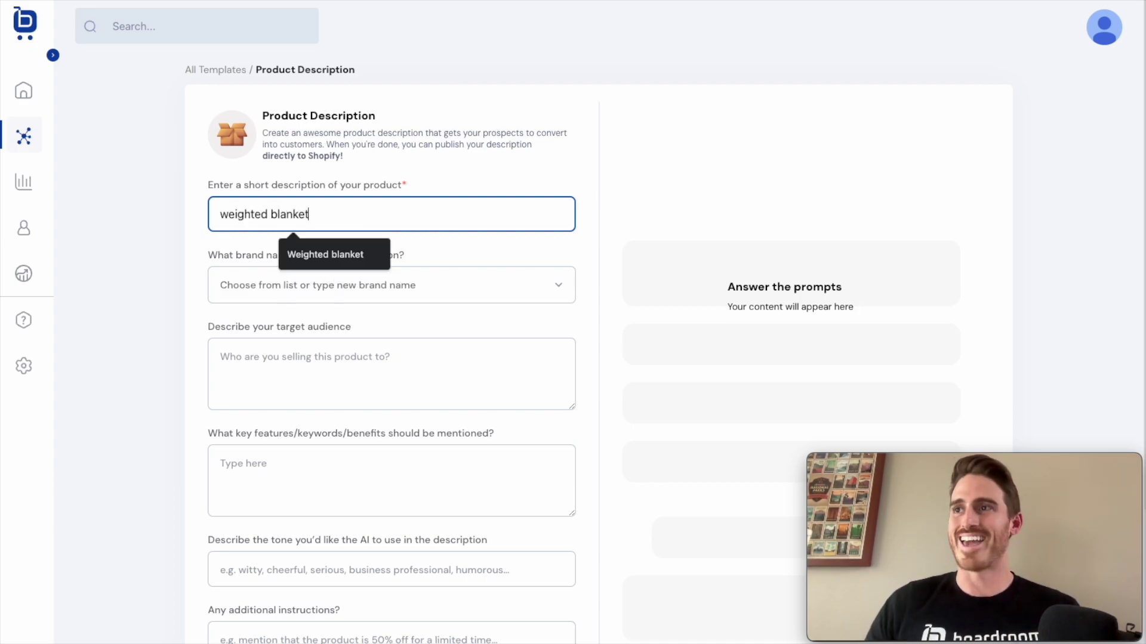
{"action": "left_click", "coordinate": [145, 242]}
- Add the additional instruction "limit to 50 words" and generate the product description
{"action": "scroll", "coordinate": [152, 241], "scroll_direction": "down", "scroll_amount": 2}
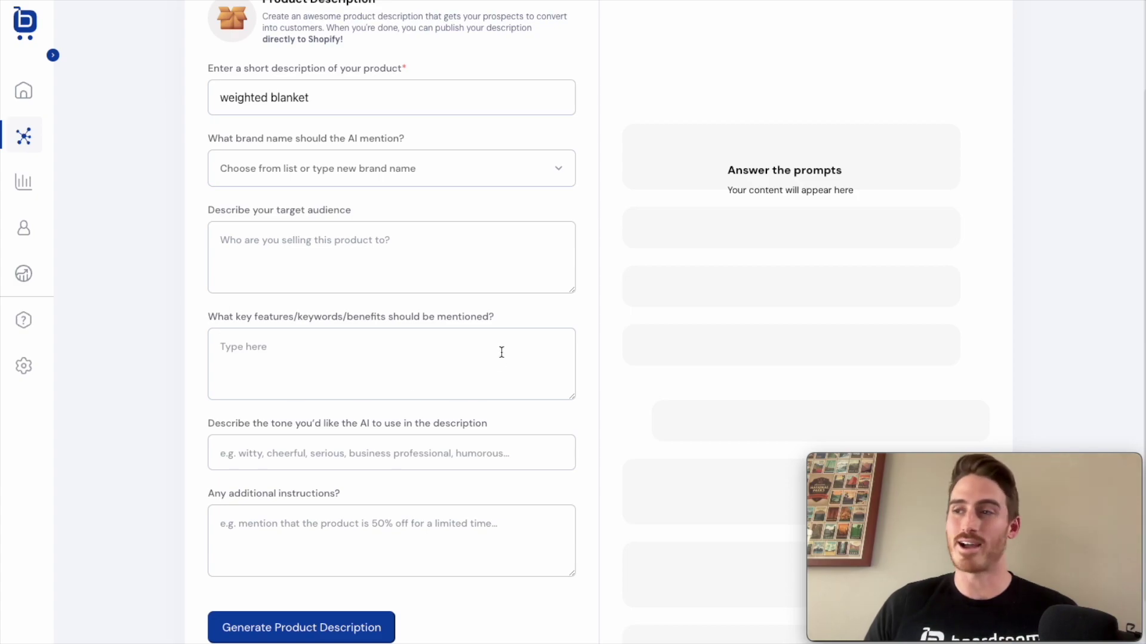
{"action": "scroll", "coordinate": [501, 350], "scroll_direction": "down", "scroll_amount": 1}
{"action": "left_click", "coordinate": [341, 467]}
{"action": "type", "text": "limit "}
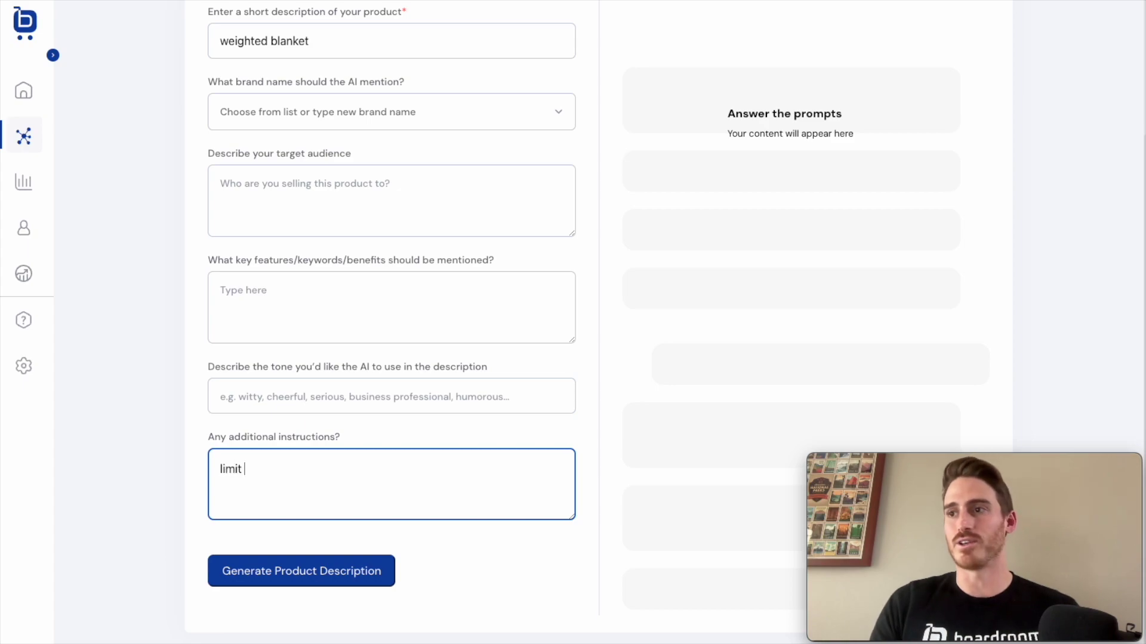
{"action": "type", "text": "to 50 words"}
{"action": "left_click", "coordinate": [304, 574]}
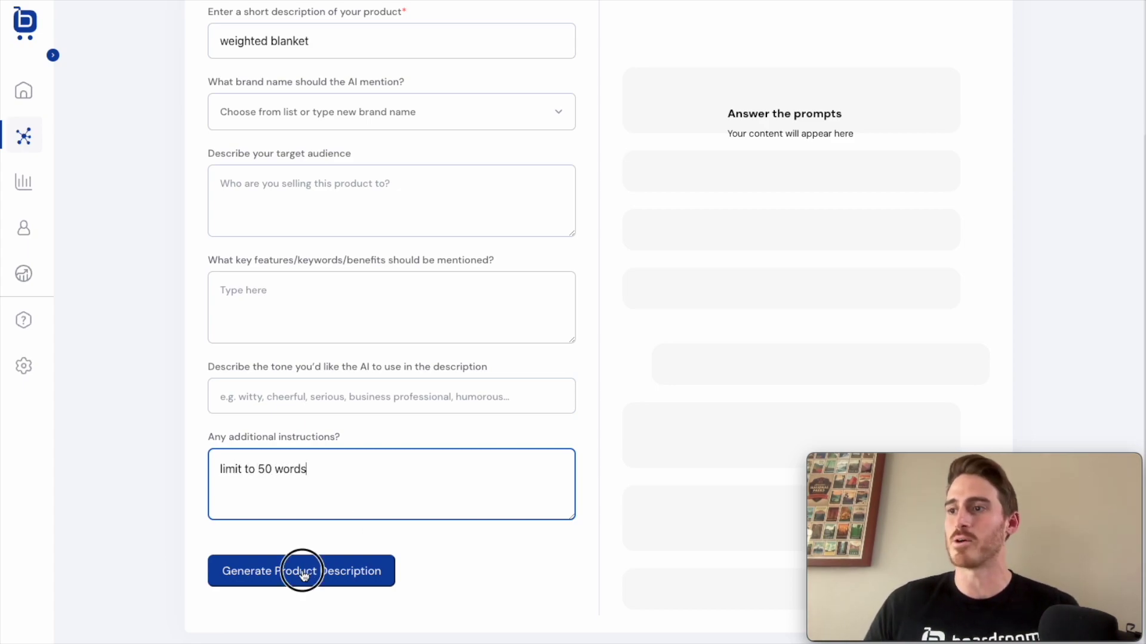
{"action": "left_click_drag", "start_coordinate": [972, 466], "coordinate": [976, 16]}
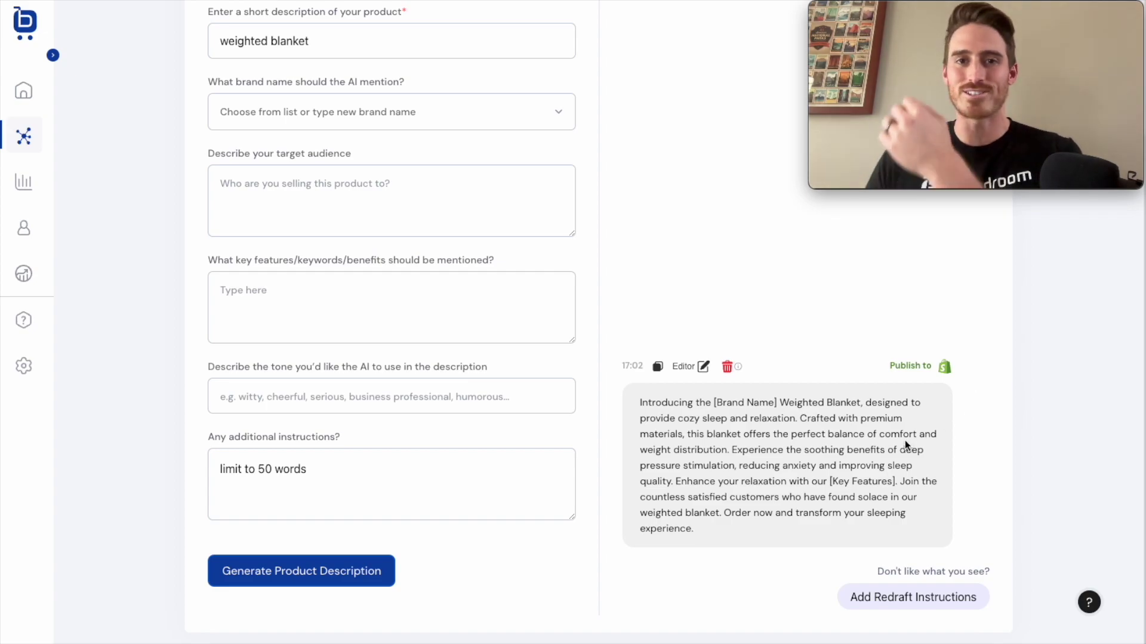
- Check the content editor and the Shopify publishing options for the generated description, leaving both without changes
{"action": "left_click", "coordinate": [696, 365]}
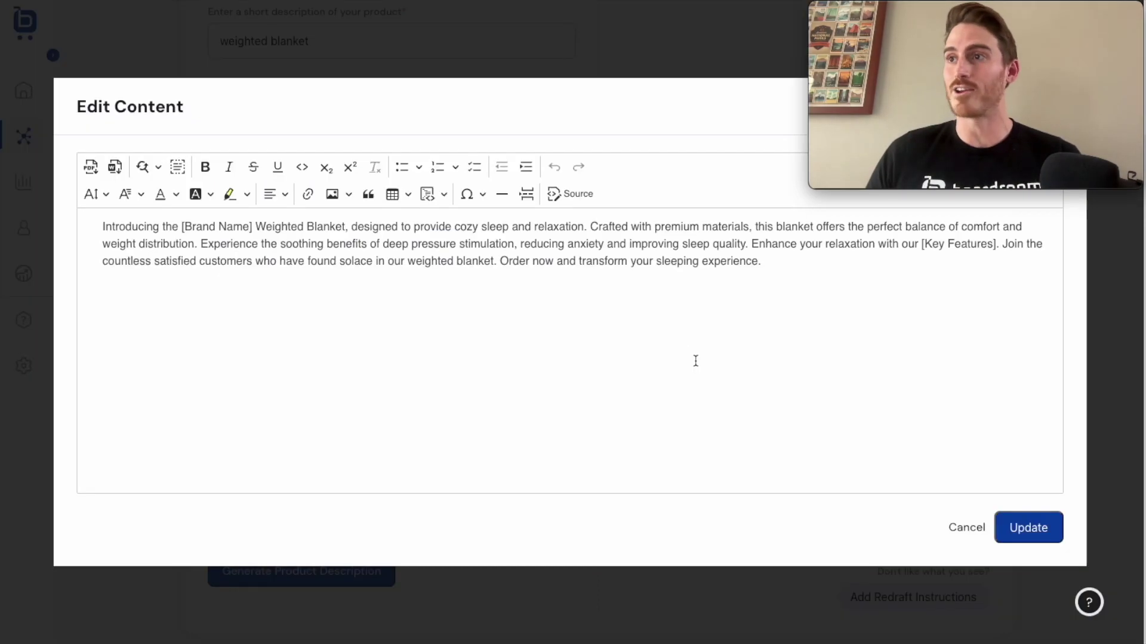
{"action": "left_click", "coordinate": [963, 523]}
{"action": "left_click", "coordinate": [918, 368]}
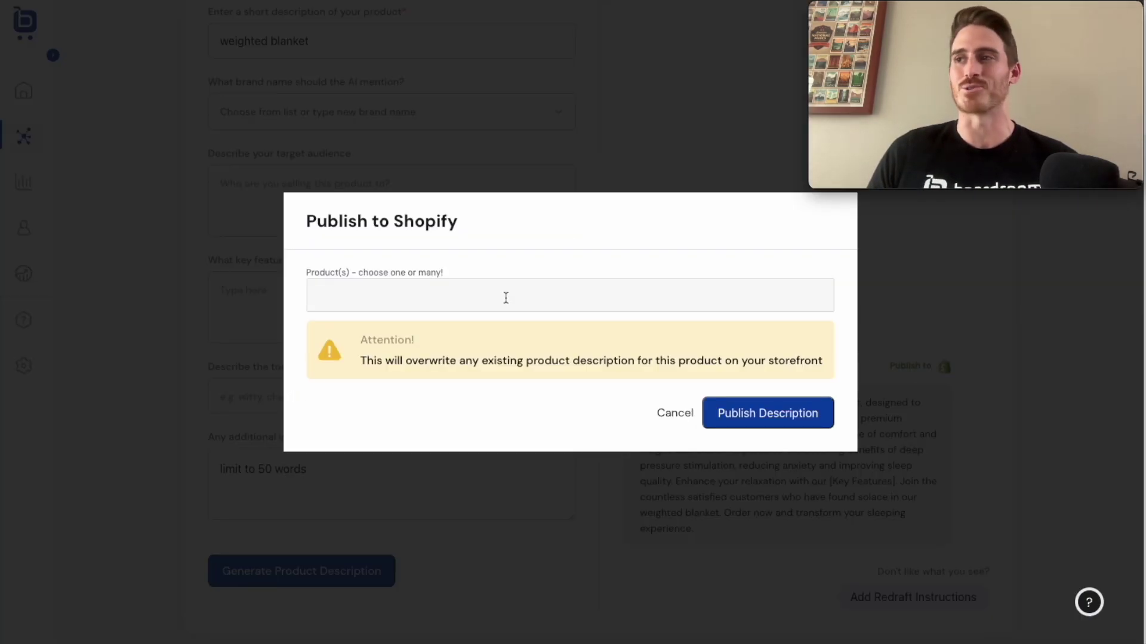
{"action": "left_click", "coordinate": [666, 415]}
- Start an SEO Blog Post from the content templates with the topic "The best weighted blankets you can buy"
{"action": "scroll", "coordinate": [595, 348], "scroll_direction": "up", "scroll_amount": 3}
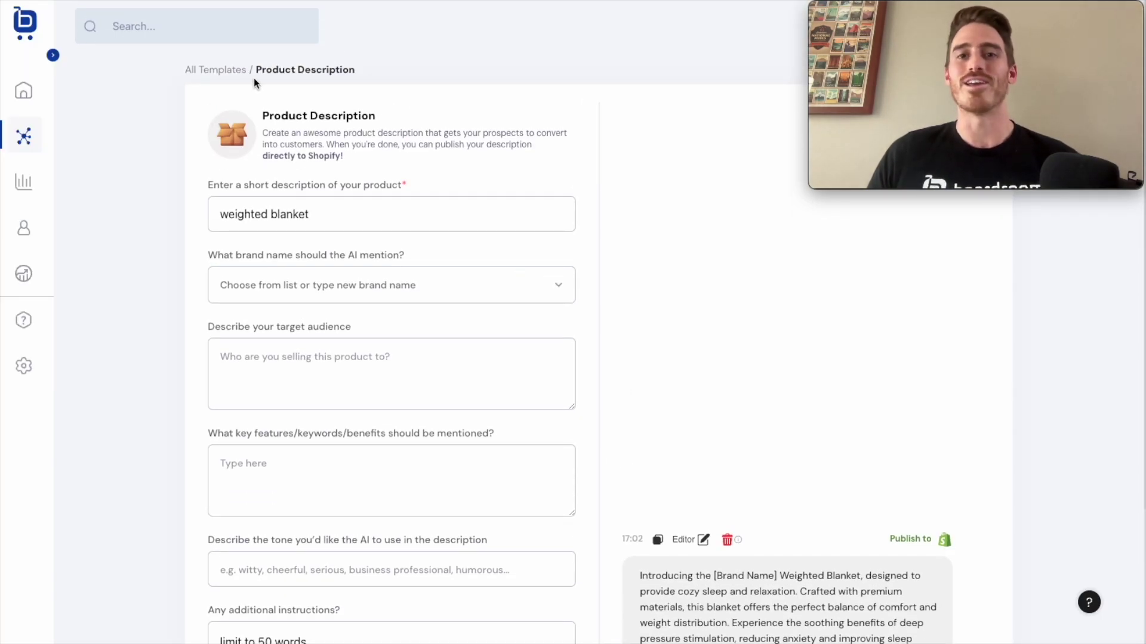
{"action": "left_click", "coordinate": [236, 70]}
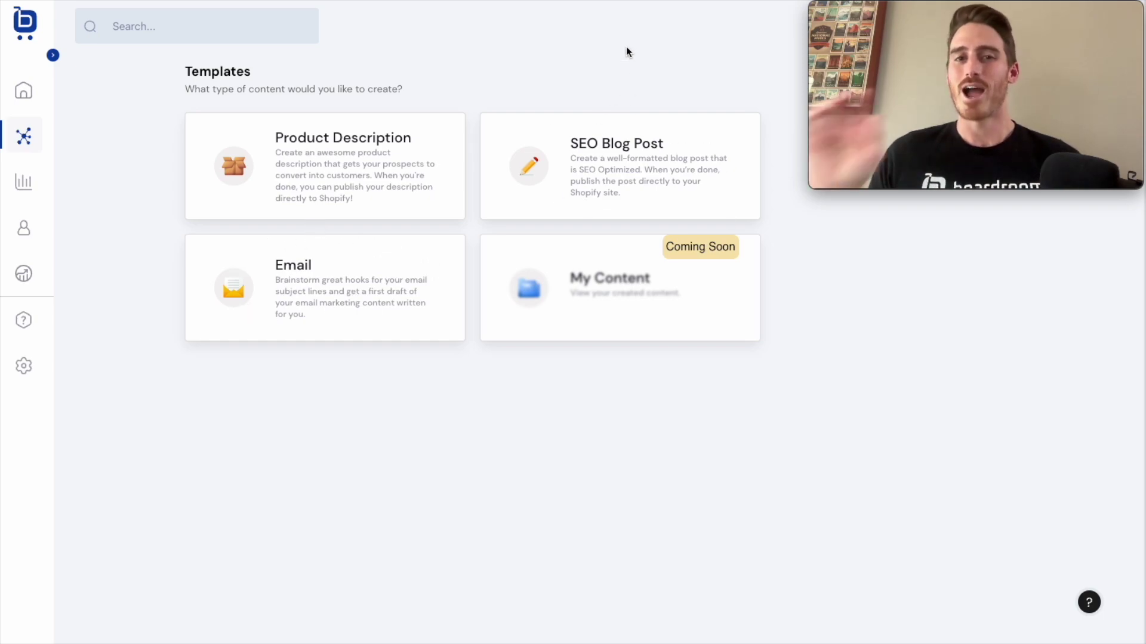
{"action": "left_click", "coordinate": [578, 163]}
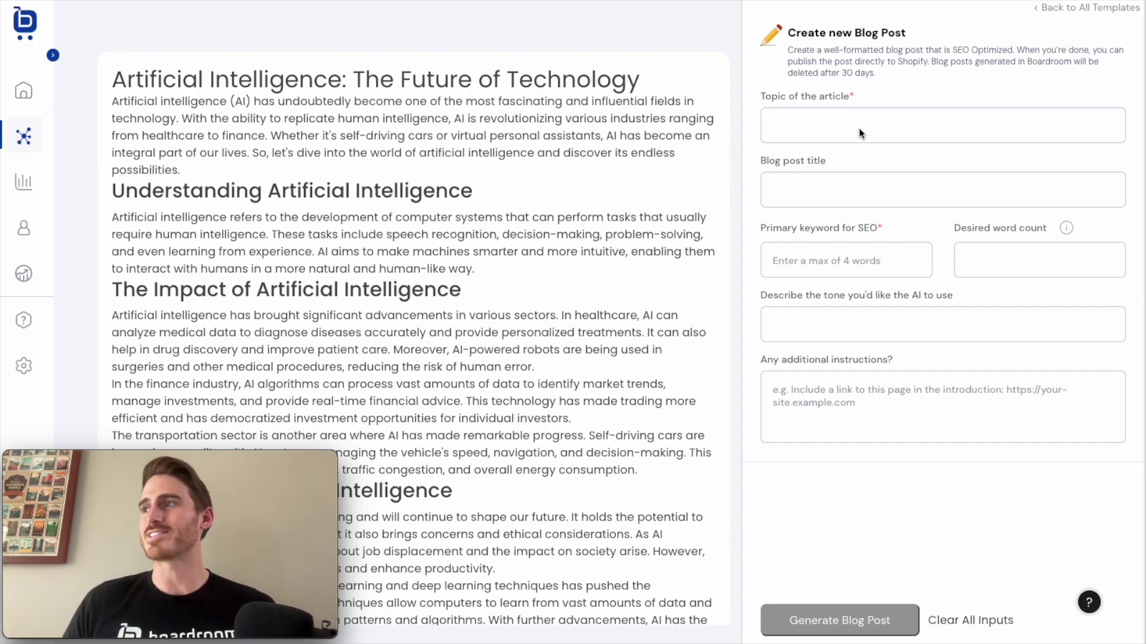
{"action": "left_click", "coordinate": [825, 125]}
{"action": "key", "text": "Escape"}
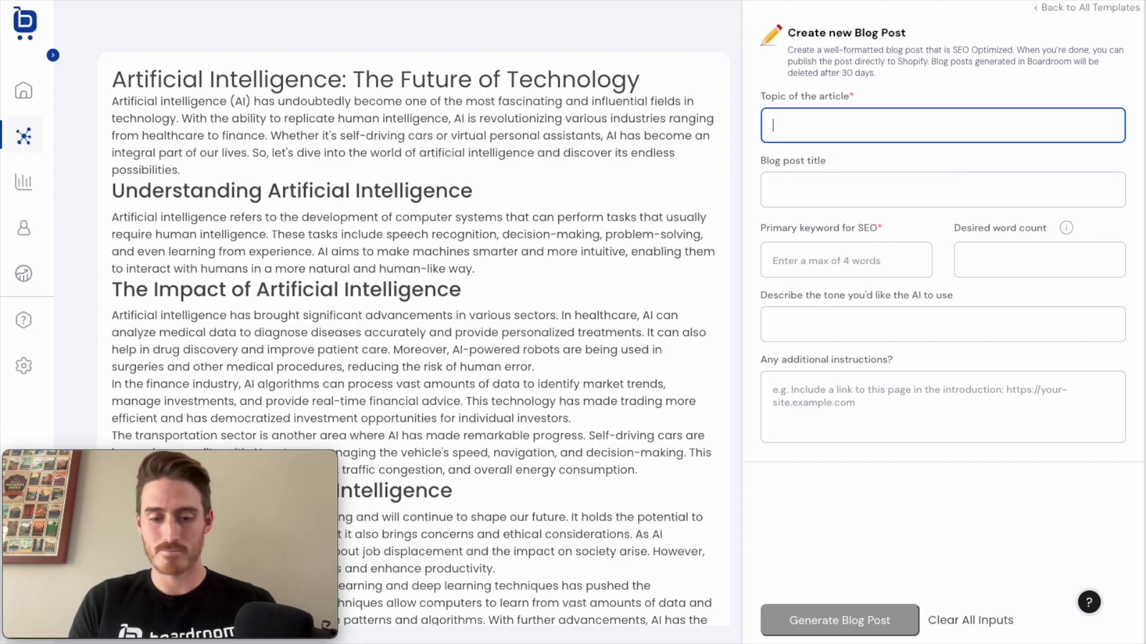
{"action": "type", "text": "The best weighted blankets you can buy"}
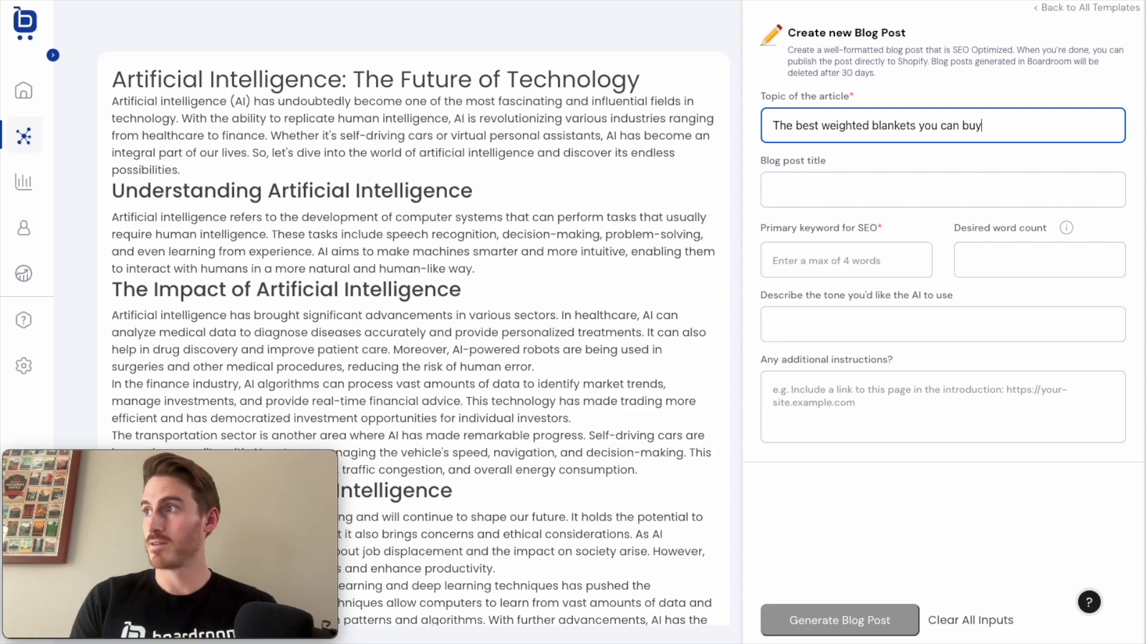
{"action": "left_click", "coordinate": [865, 145]}
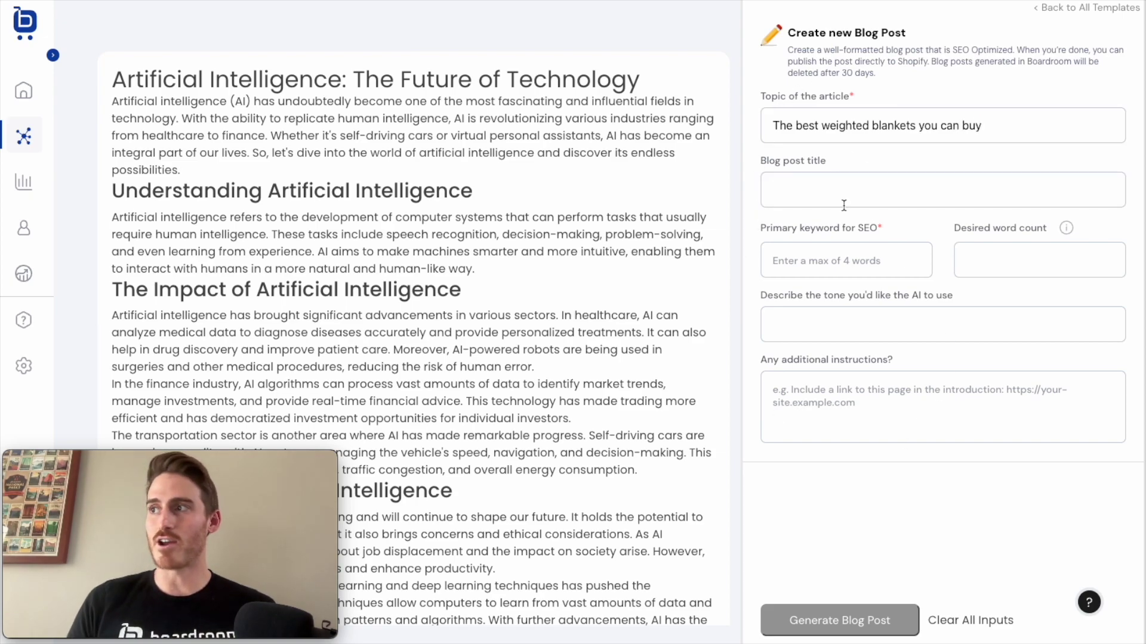
- Set the blog post's primary SEO keyword to "weighted blanket", the desired word count to 500 and the tone to "witty"
{"action": "left_click", "coordinate": [812, 266]}
{"action": "type", "text": "weighted blanket"}
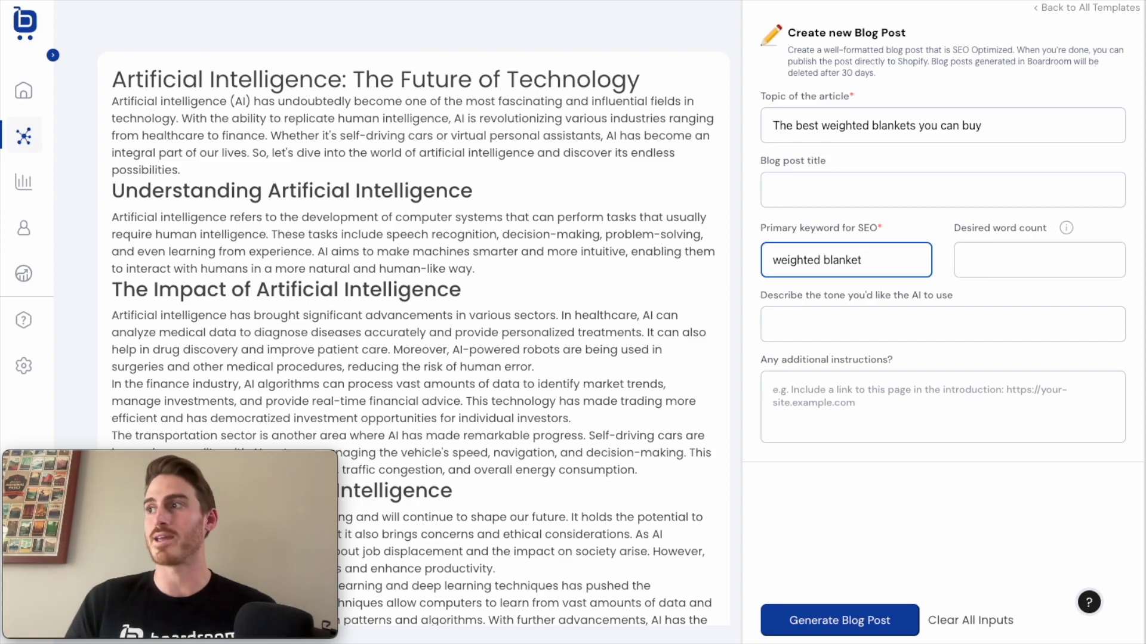
{"action": "left_click", "coordinate": [1027, 263]}
{"action": "type", "text": "500"}
{"action": "key", "text": "Tab"}
{"action": "type", "text": "witty"}
{"action": "key", "text": "Tab"}
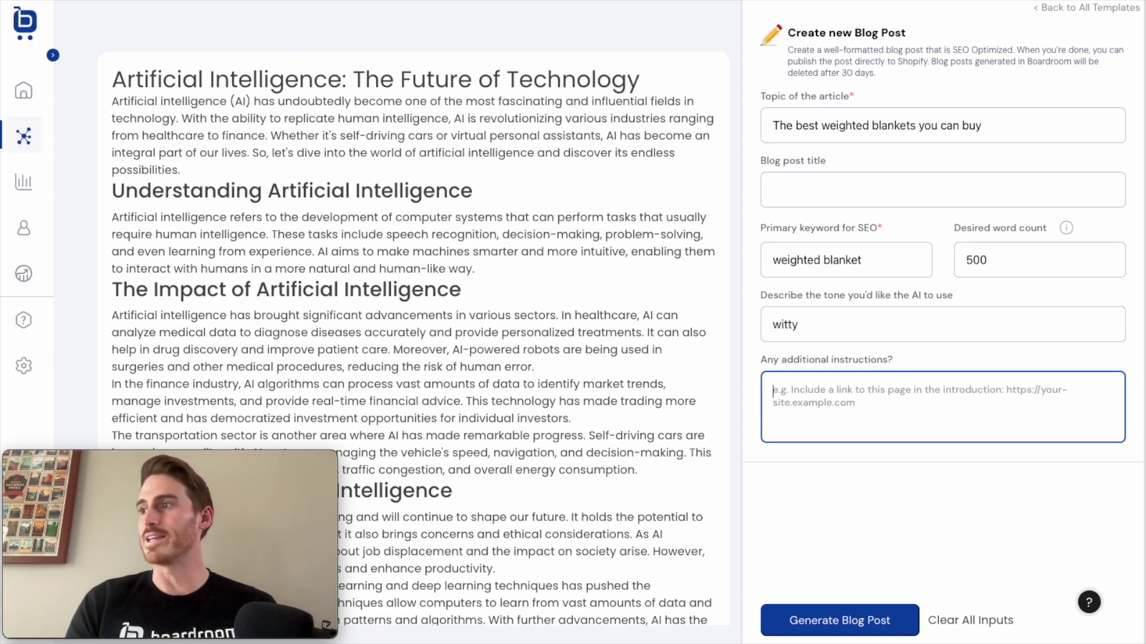
{"action": "type", "text": "I"}
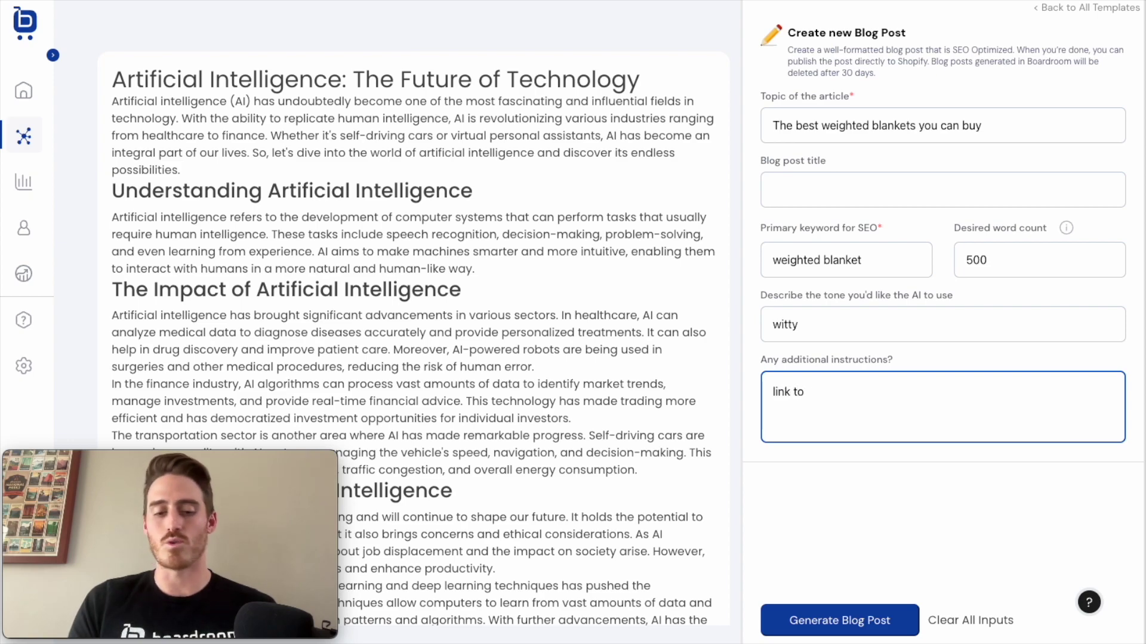
{"action": "type", "text": "ink to my website"}
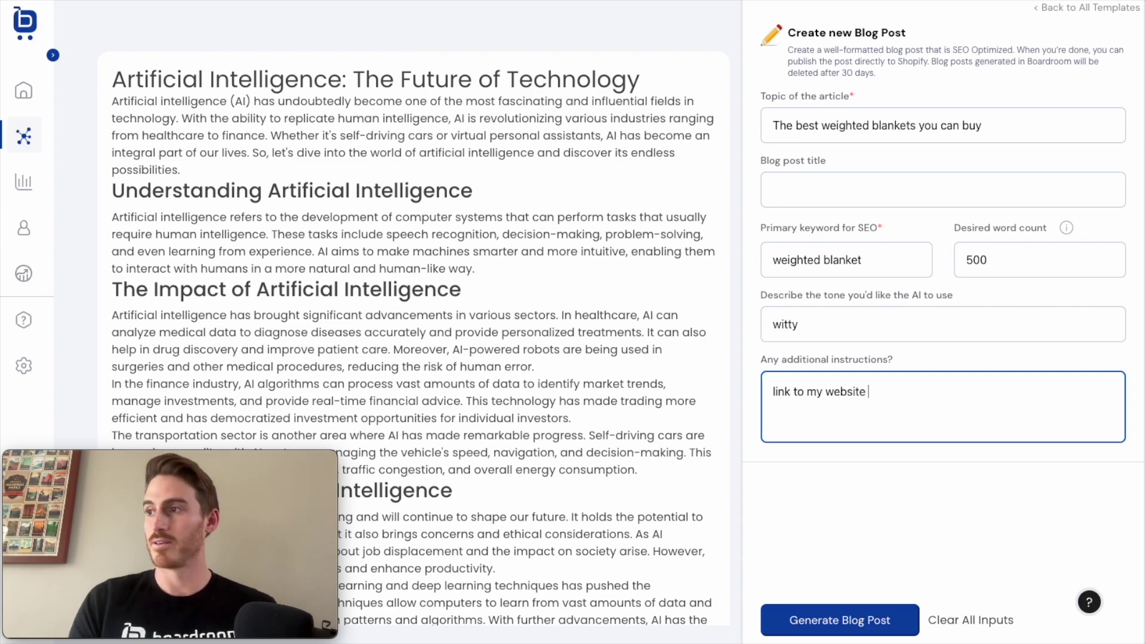
{"action": "type", "text": " at https:/"}
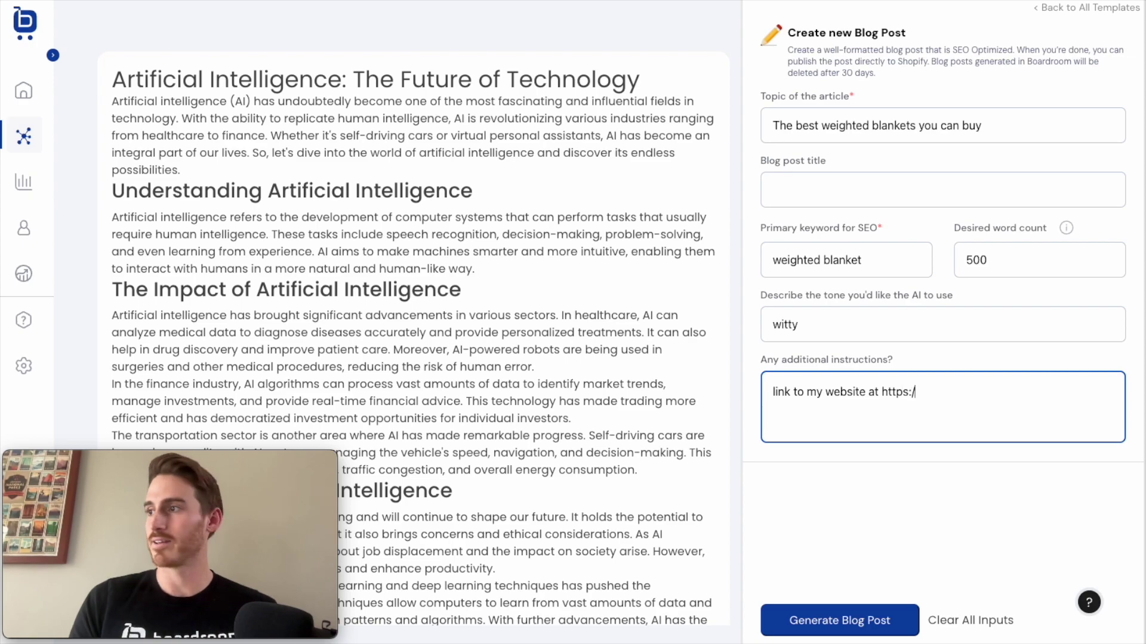
{"action": "type", "text": "boardroom.com"}
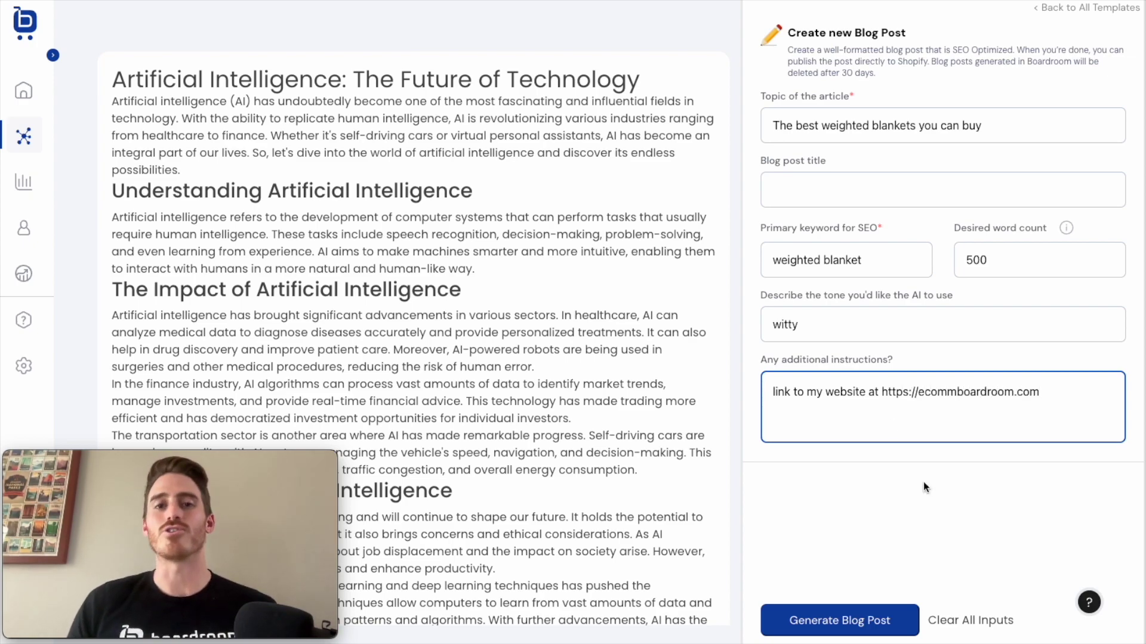
- Generate the weighted blanket blog post, read it through and open it in the SEO editor
{"action": "left_click", "coordinate": [825, 611]}
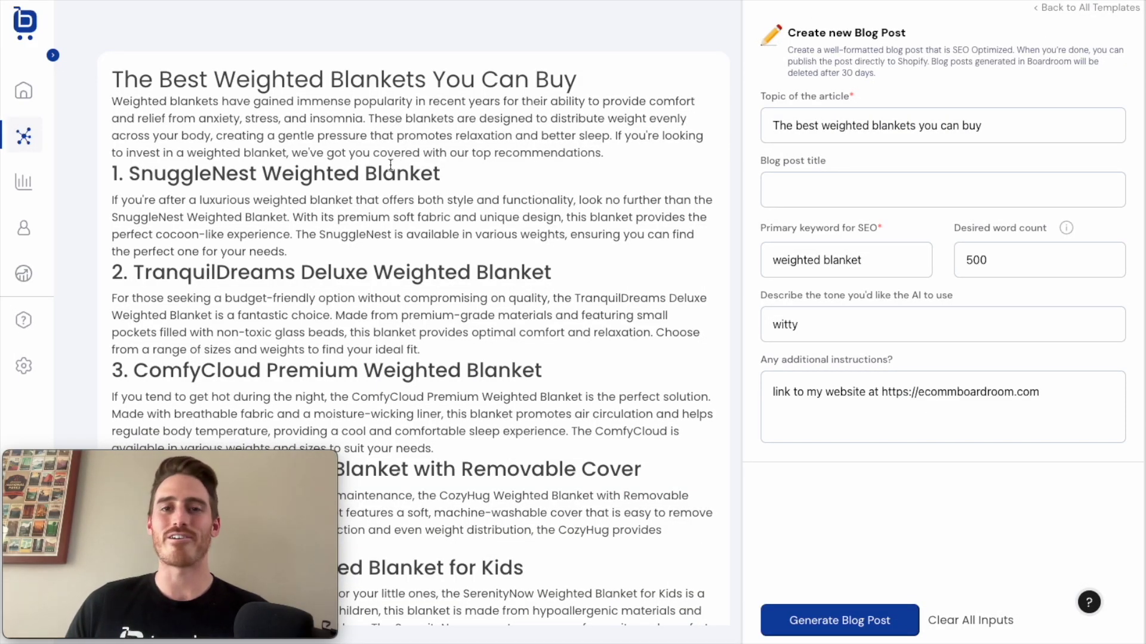
{"action": "scroll", "coordinate": [531, 218], "scroll_direction": "down", "scroll_amount": 4}
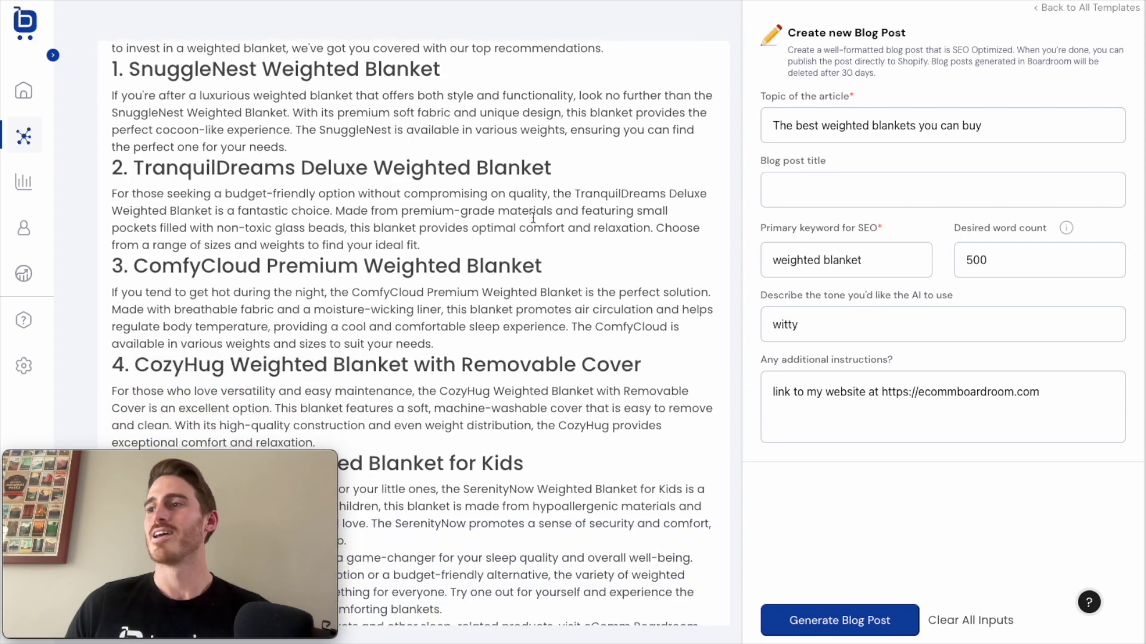
{"action": "scroll", "coordinate": [535, 216], "scroll_direction": "down", "scroll_amount": 4}
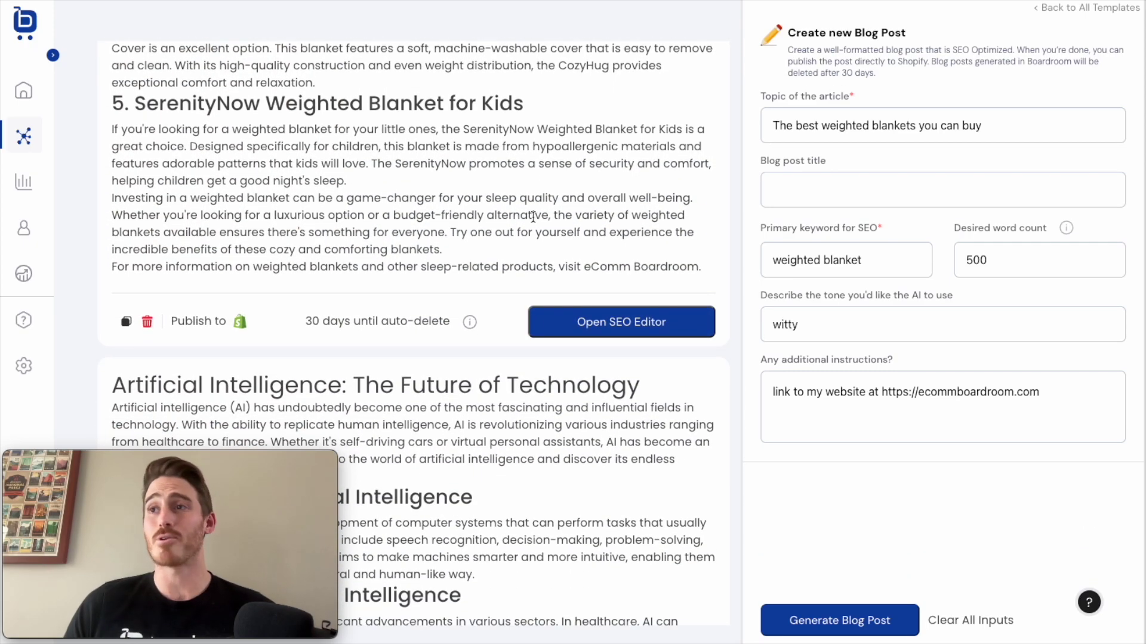
{"action": "left_click", "coordinate": [583, 322]}
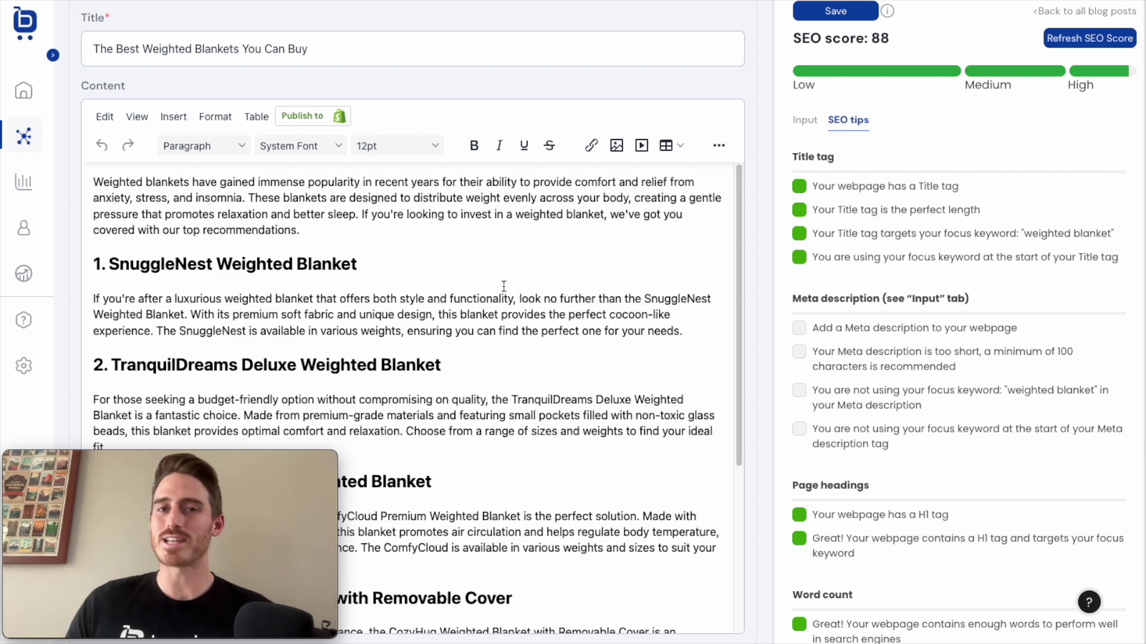
- Examine the blog post's SEO score and the tips on title tag, meta description, headings, word count, links, images and keyword density
{"action": "left_click_drag", "start_coordinate": [787, 38], "coordinate": [900, 41]}
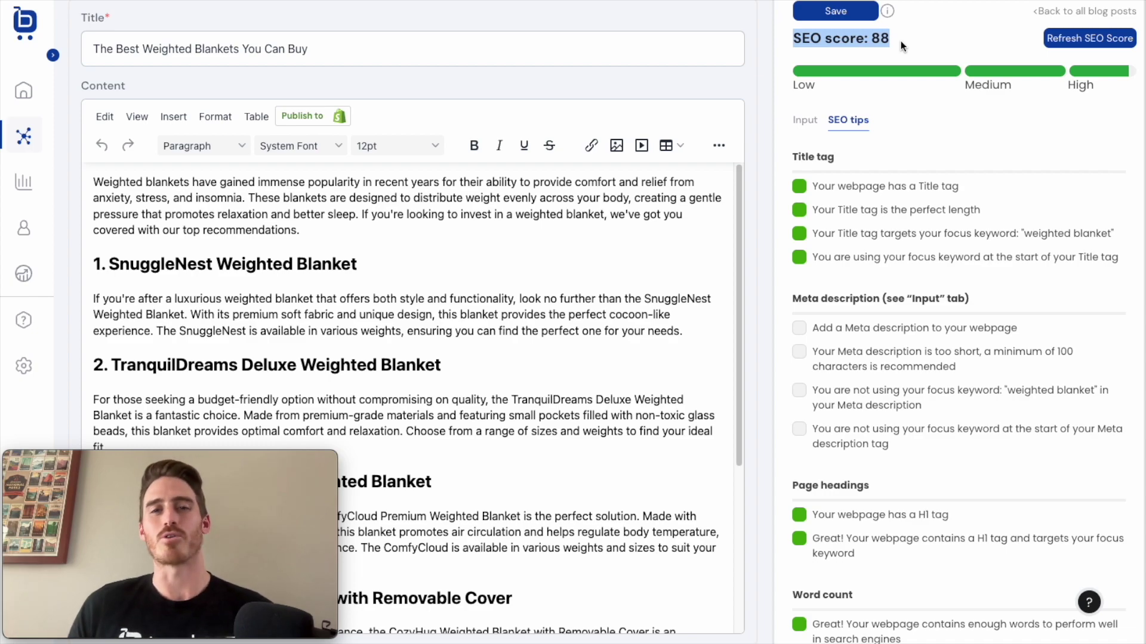
{"action": "left_click", "coordinate": [982, 232]}
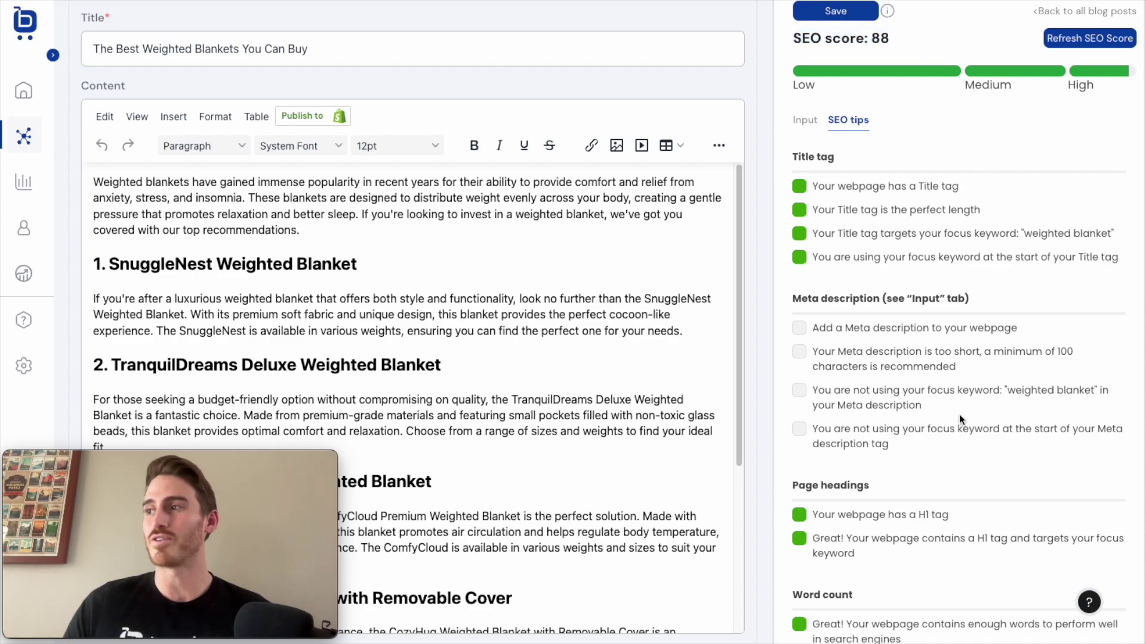
{"action": "scroll", "coordinate": [1001, 307], "scroll_direction": "down", "scroll_amount": 5}
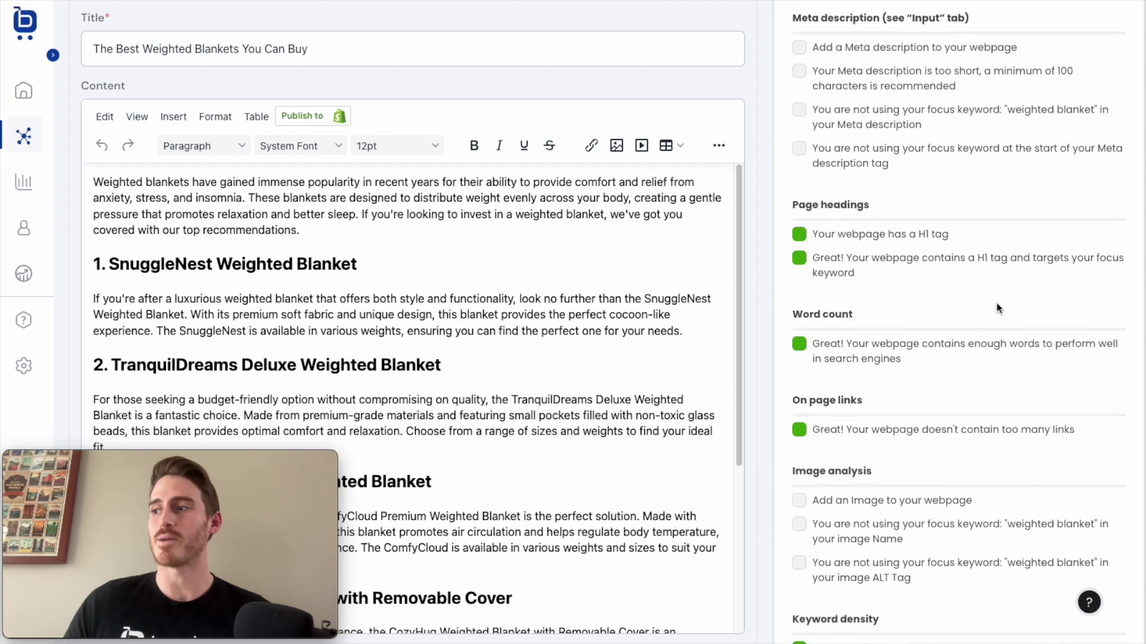
{"action": "scroll", "coordinate": [1002, 307], "scroll_direction": "down", "scroll_amount": 1}
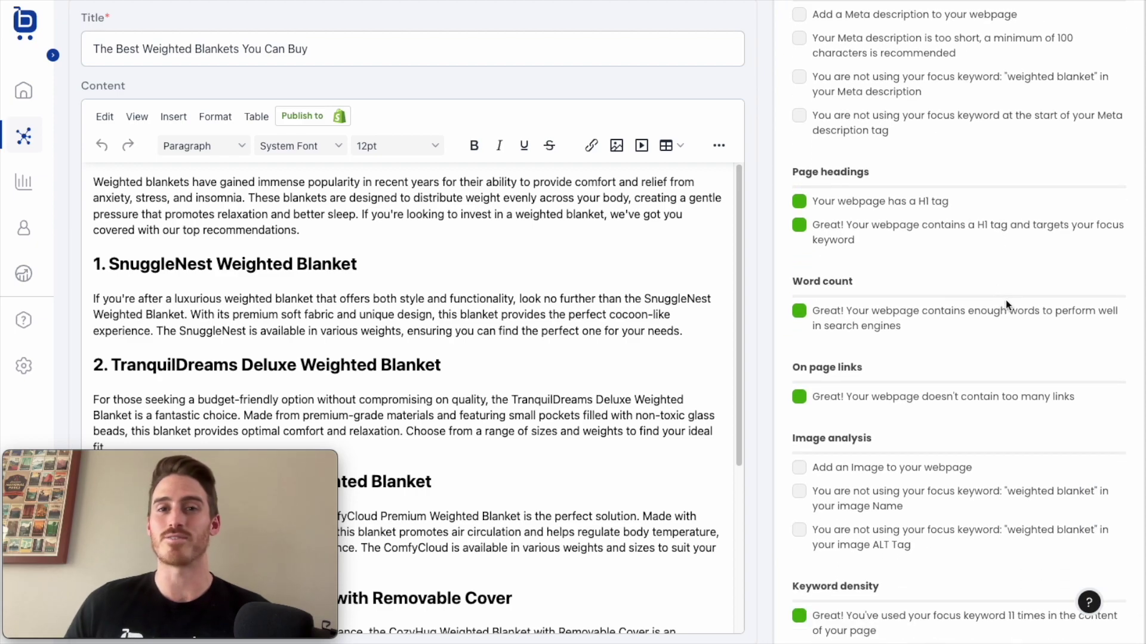
{"action": "scroll", "coordinate": [1008, 299], "scroll_direction": "up", "scroll_amount": 2}
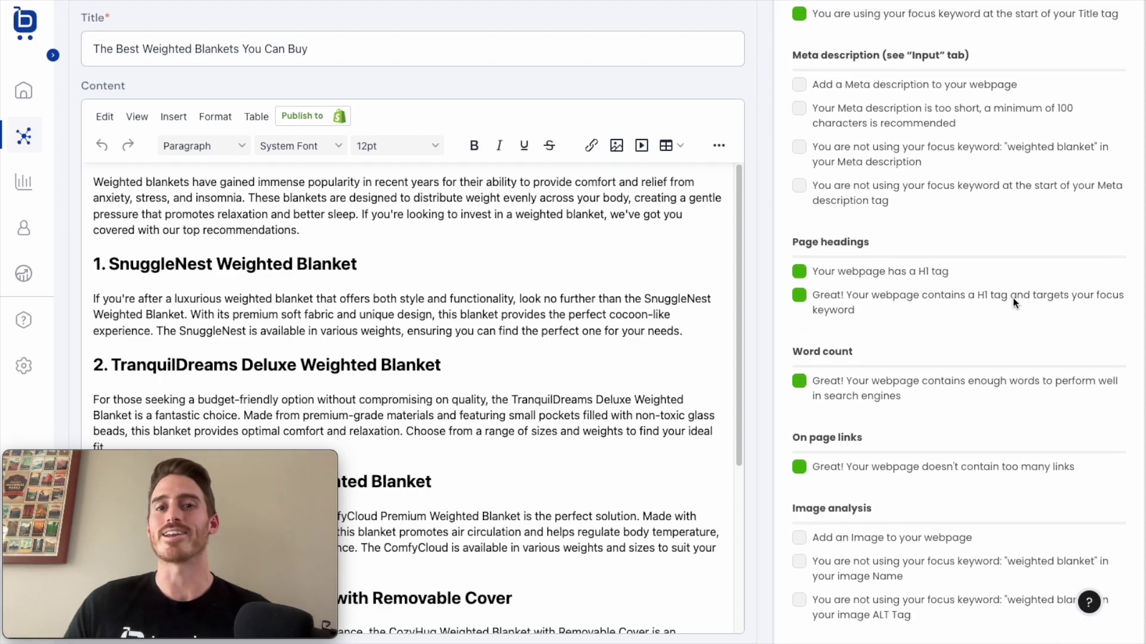
{"action": "scroll", "coordinate": [1010, 300], "scroll_direction": "up", "scroll_amount": 1}
{"action": "scroll", "coordinate": [1008, 302], "scroll_direction": "up", "scroll_amount": 5}
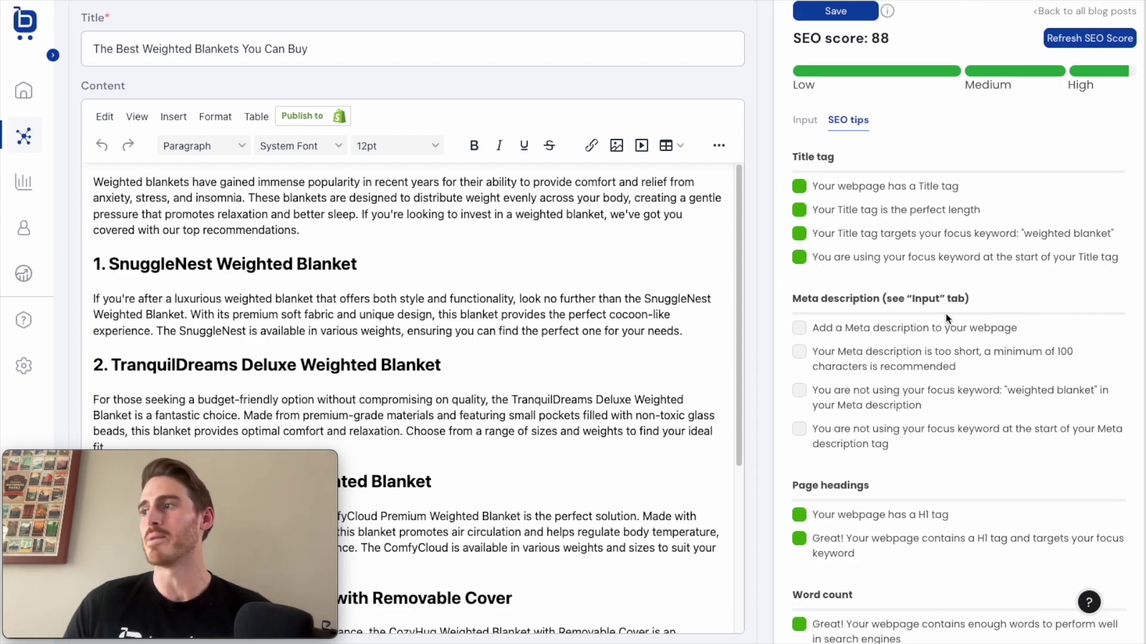
{"action": "scroll", "coordinate": [1022, 350], "scroll_direction": "down", "scroll_amount": 9}
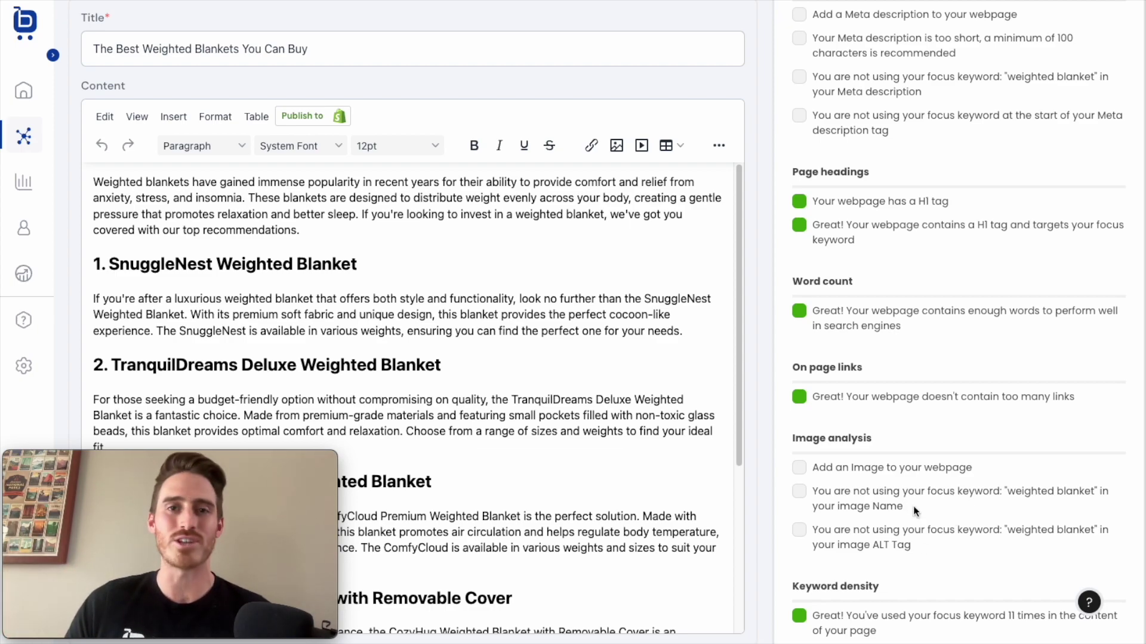
{"action": "scroll", "coordinate": [913, 506], "scroll_direction": "up", "scroll_amount": 9}
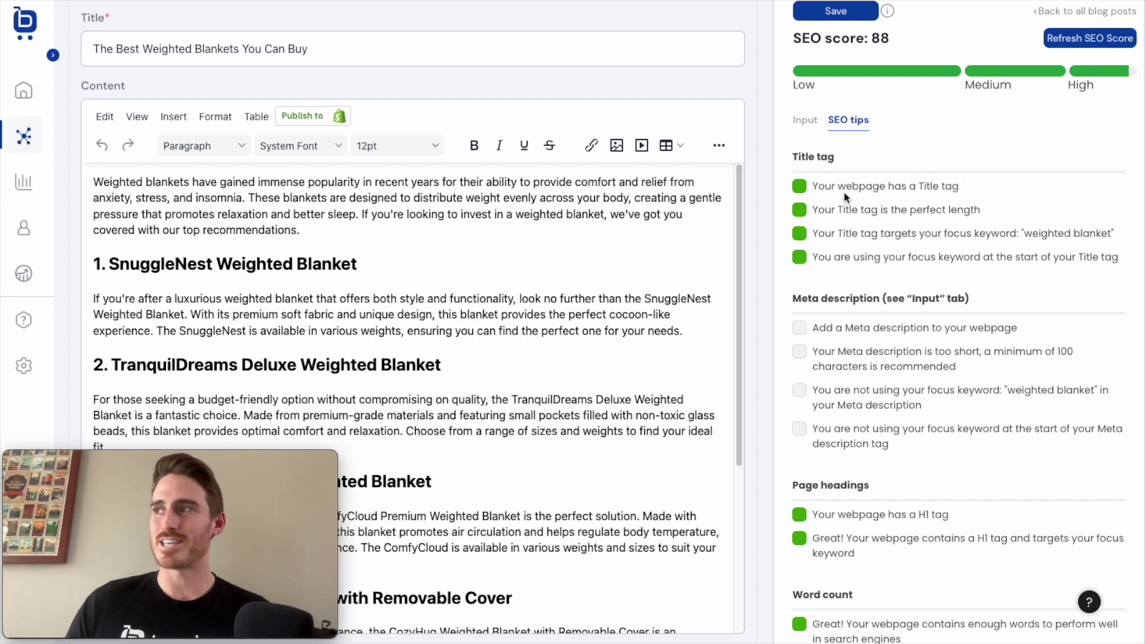
{"action": "left_click_drag", "start_coordinate": [782, 48], "coordinate": [908, 41]}
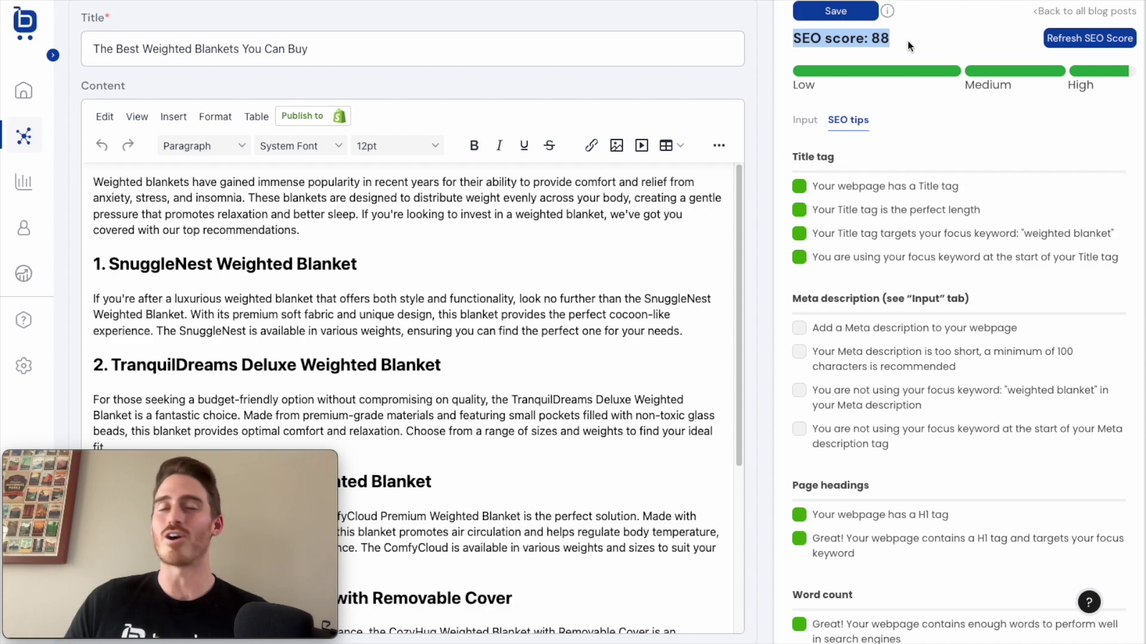
{"action": "left_click", "coordinate": [908, 41]}
- Publish the blog post to the Shopify store charlies-fruit-stand.myshopify.com without a cover image or meta description, and go to the published blog
{"action": "left_click", "coordinate": [316, 115]}
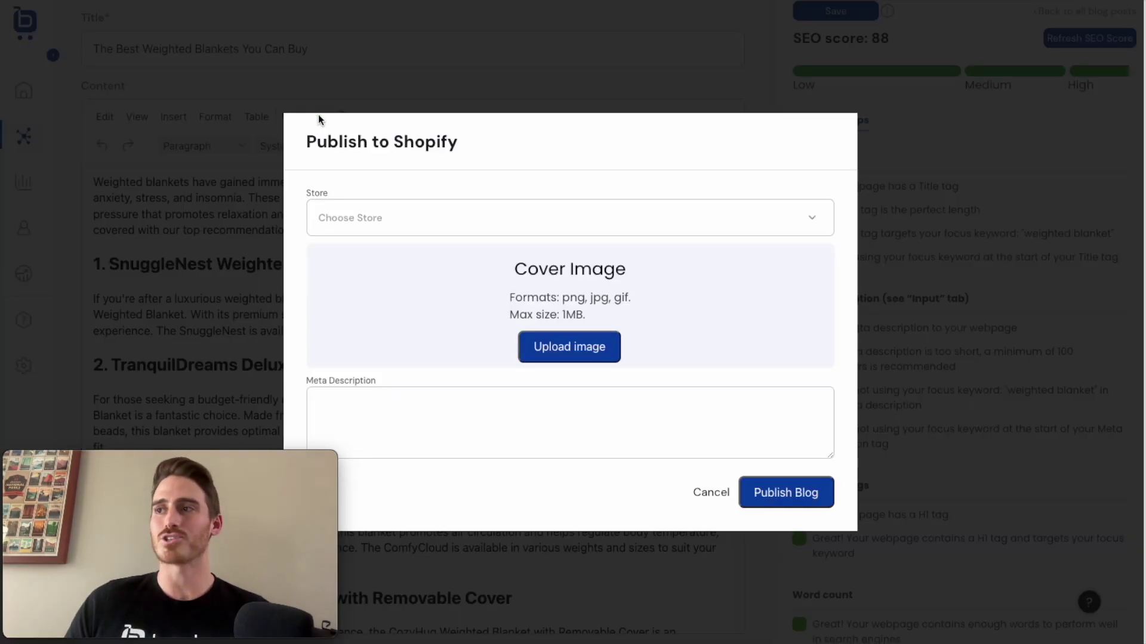
{"action": "left_click", "coordinate": [478, 226]}
{"action": "left_click", "coordinate": [423, 266]}
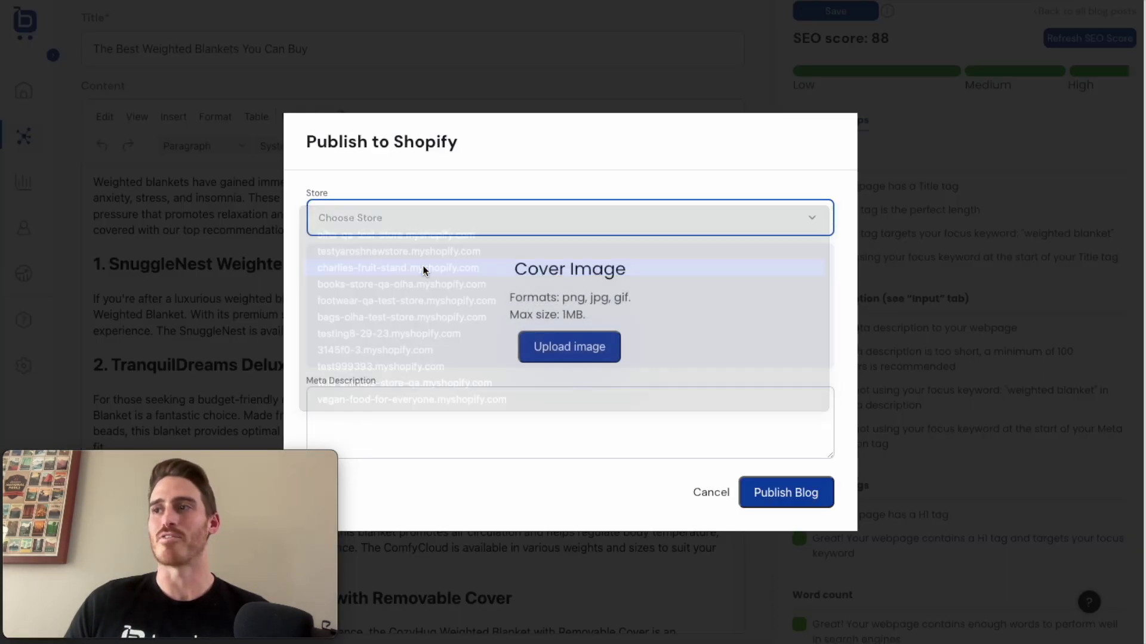
{"action": "left_click", "coordinate": [783, 497]}
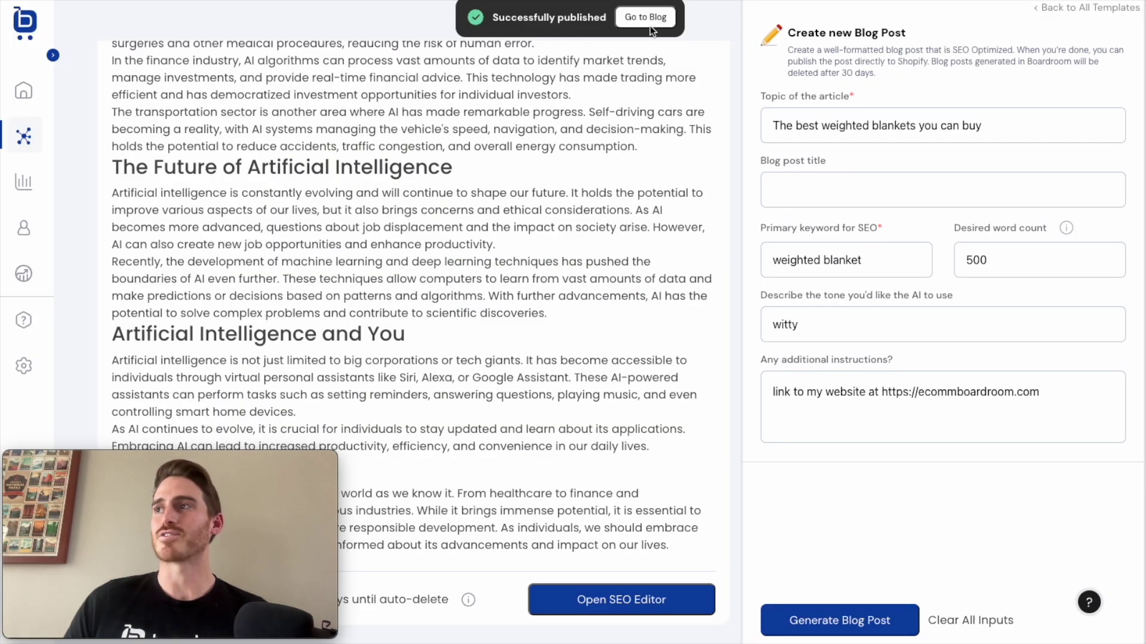
{"action": "left_click", "coordinate": [645, 17]}
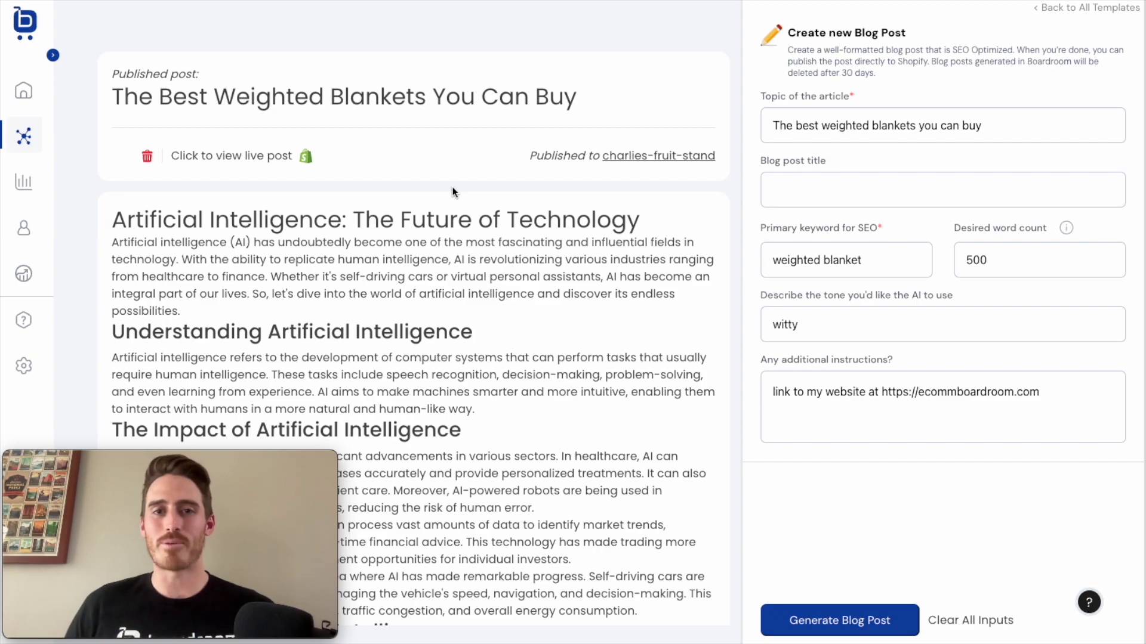